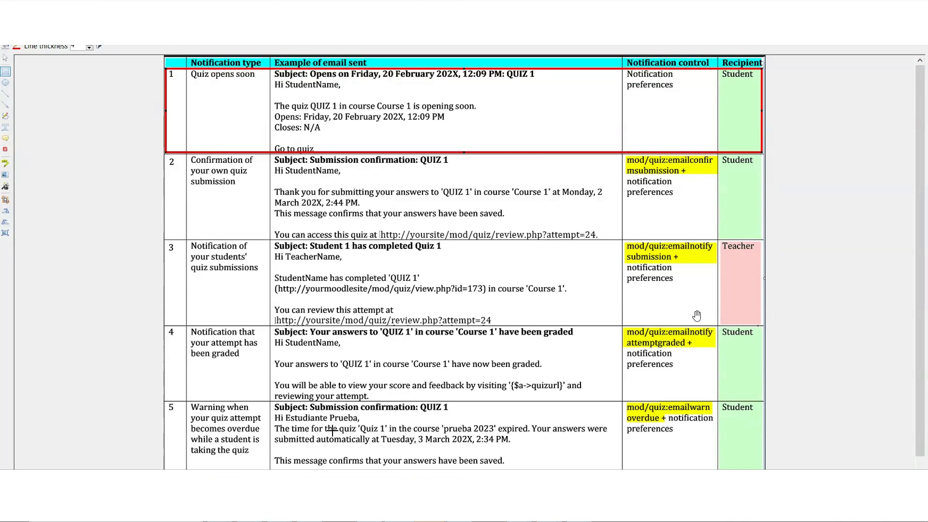
Step: Switch to the QUIZ 1 settings in Moodle, find "Open the quiz" under Timing and enable that opening date
key(alt+Tab)
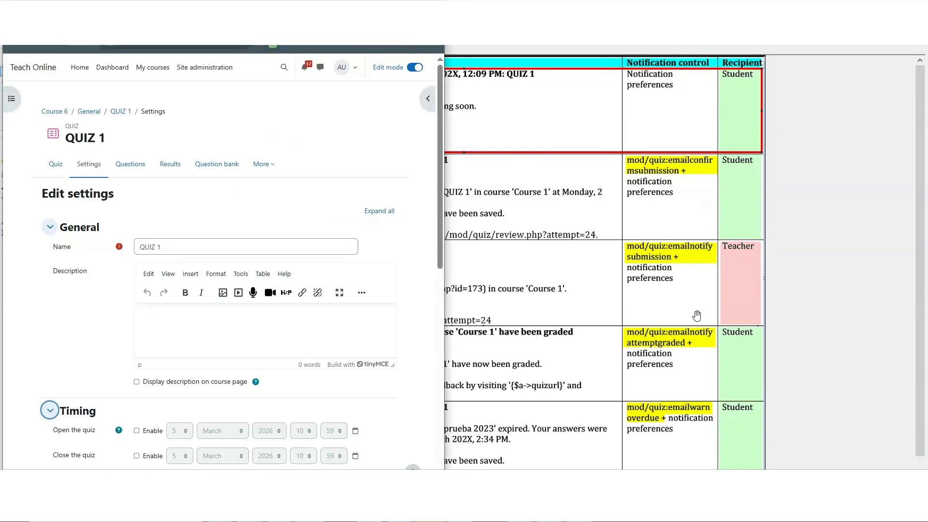
scroll(48, 337, down, 1)
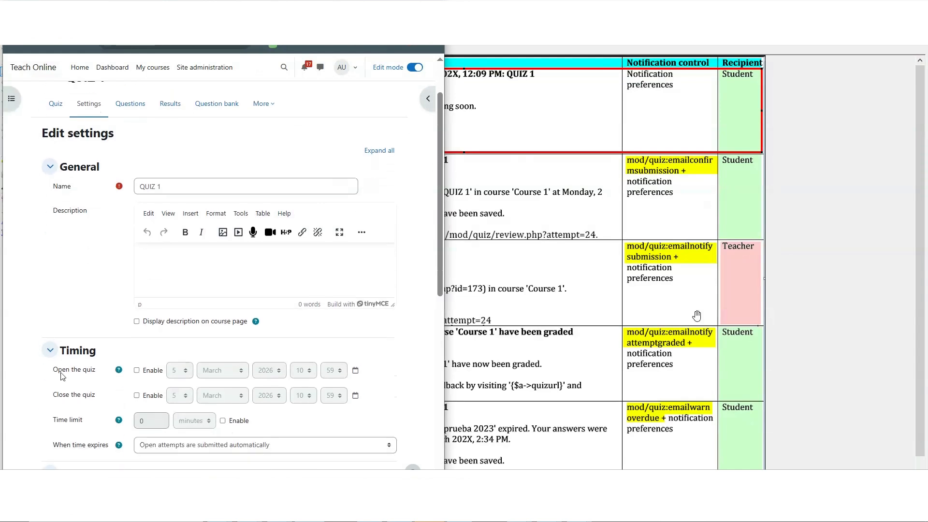
drag(53, 370, 97, 375)
key(ctrl+f)
click(137, 370)
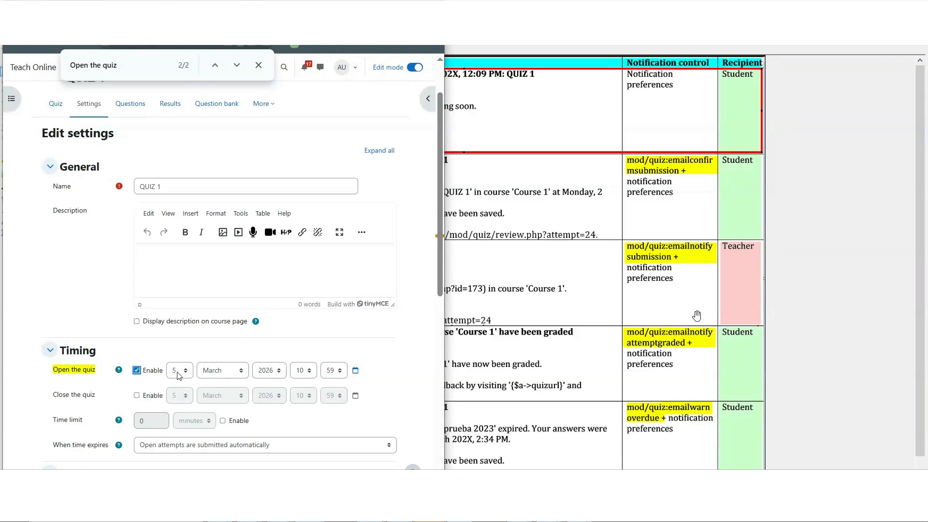
Step: Return to the table of quiz notifications and resize the red rectangle to frame rows 2 to 5
click(471, 44)
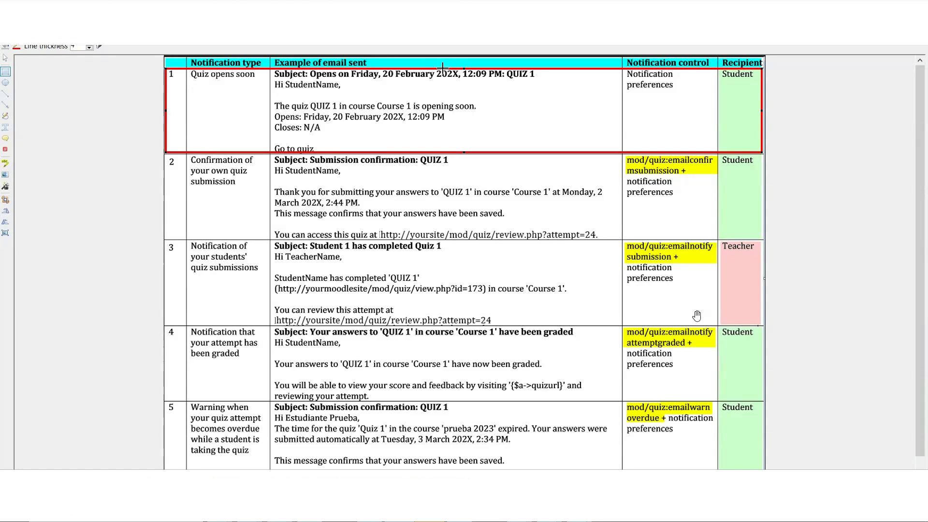
click(6, 58)
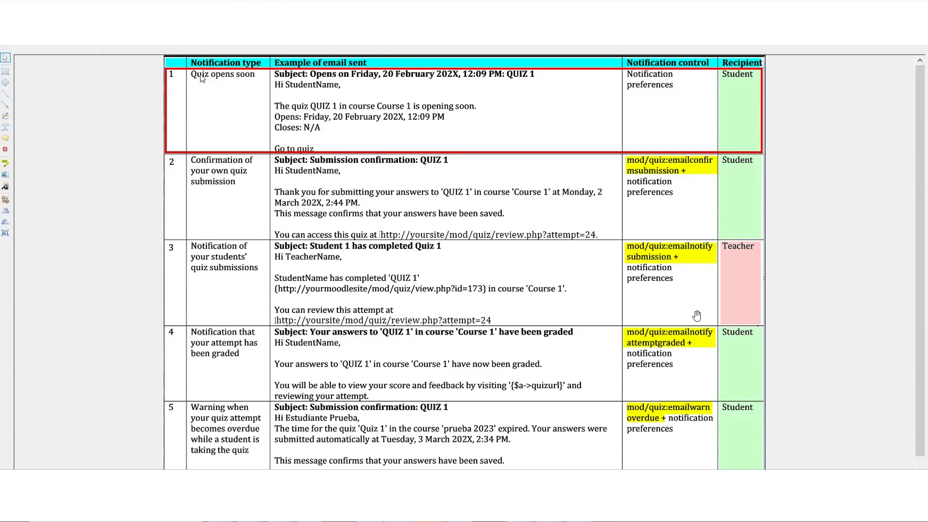
click(442, 69)
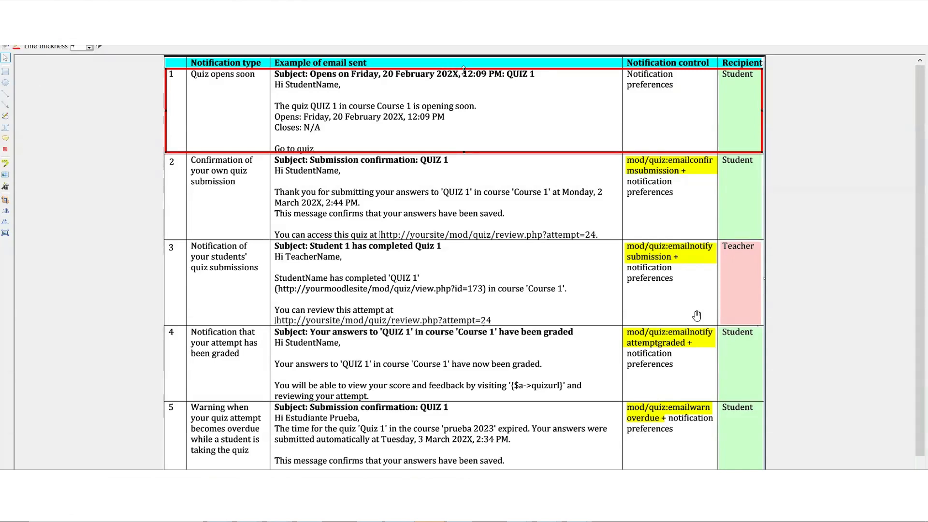
drag(465, 70, 442, 468)
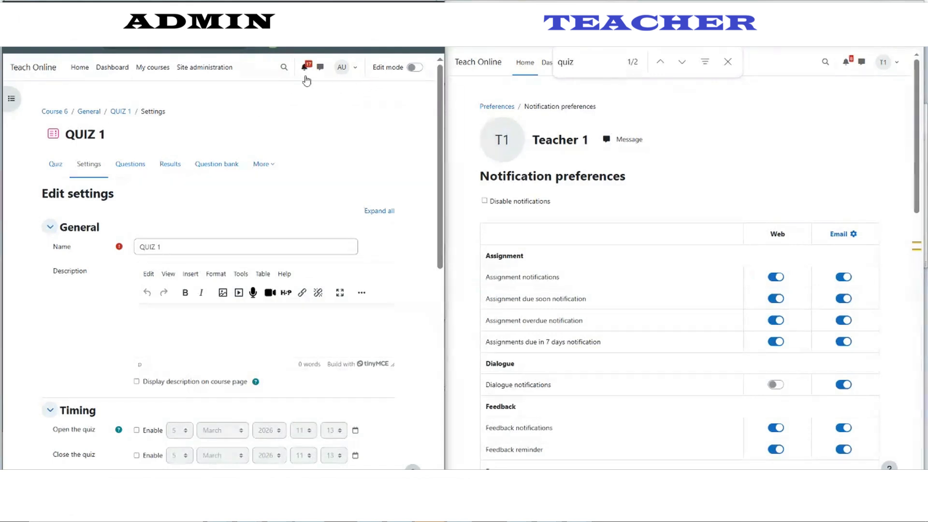
Step: Open the admin account's notification preferences and find "quiz" on that page
click(308, 69)
click(302, 86)
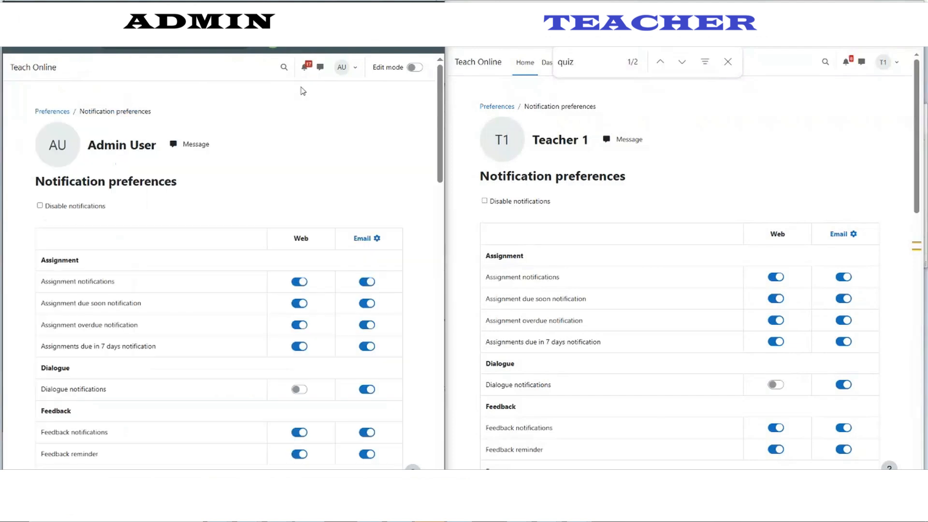
drag(35, 182, 176, 183)
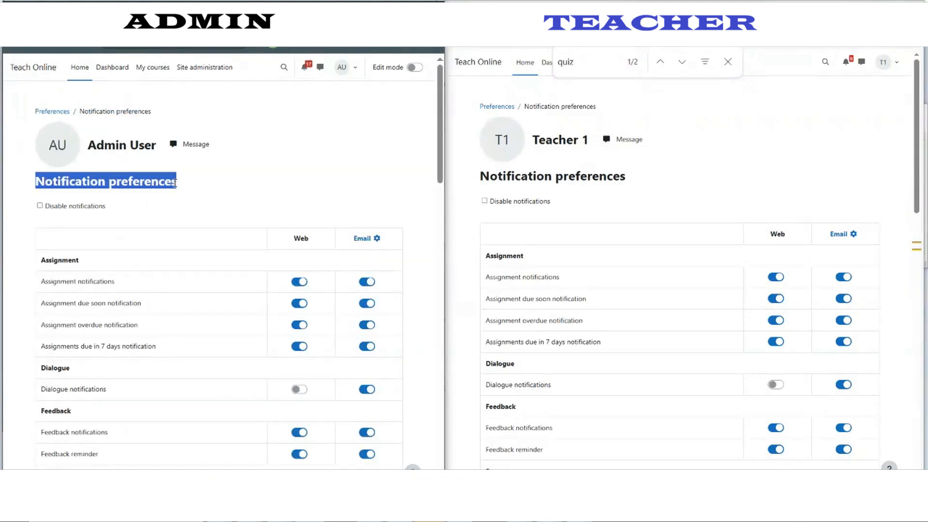
click(20, 222)
key(ctrl+f)
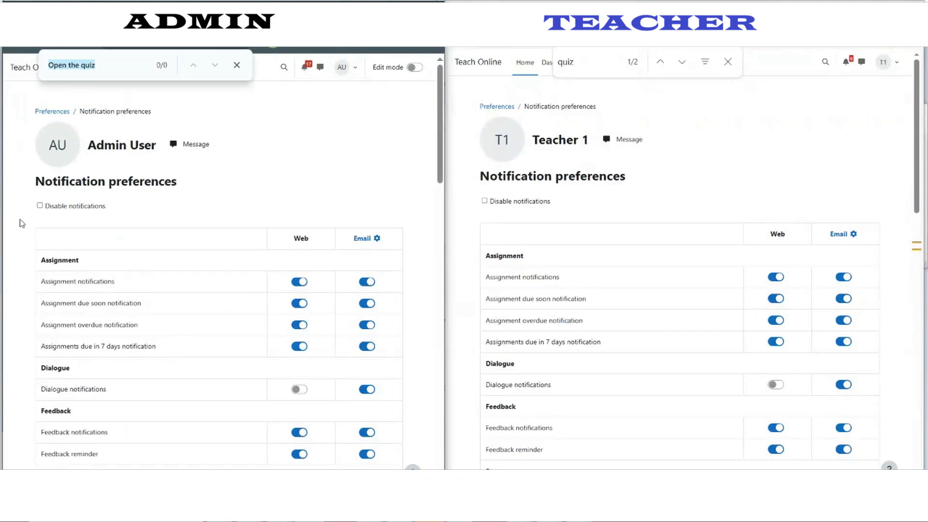
text(quiz)
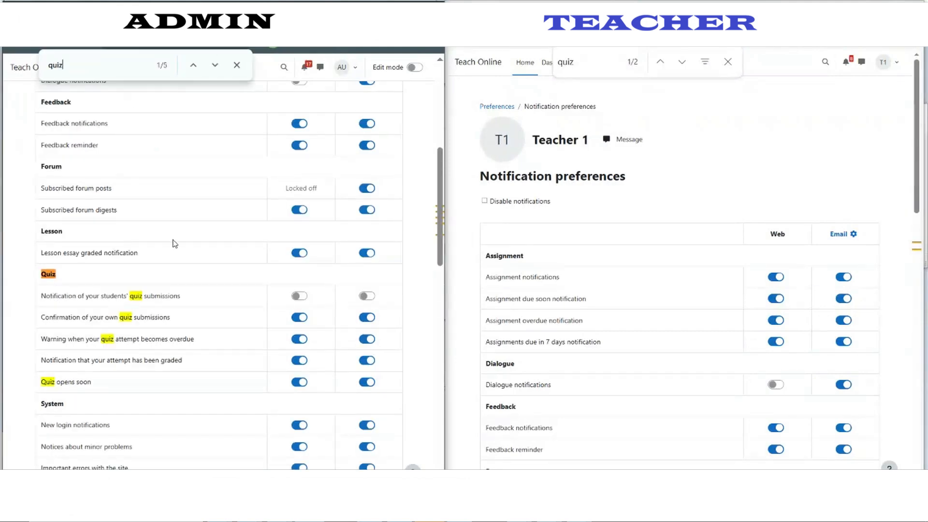
Step: Open the teacher account's notification preferences and find "quiz" there
click(846, 65)
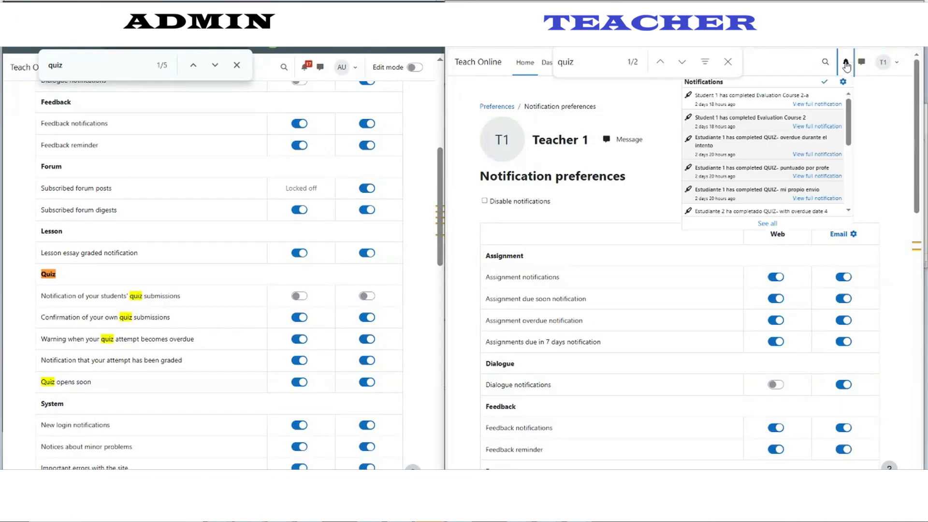
click(843, 82)
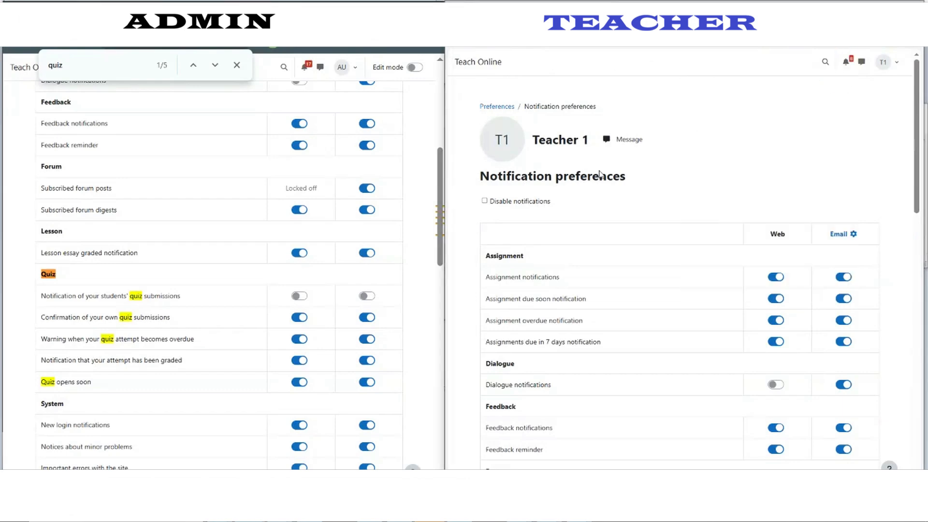
key(ctrl+f)
key(Return)
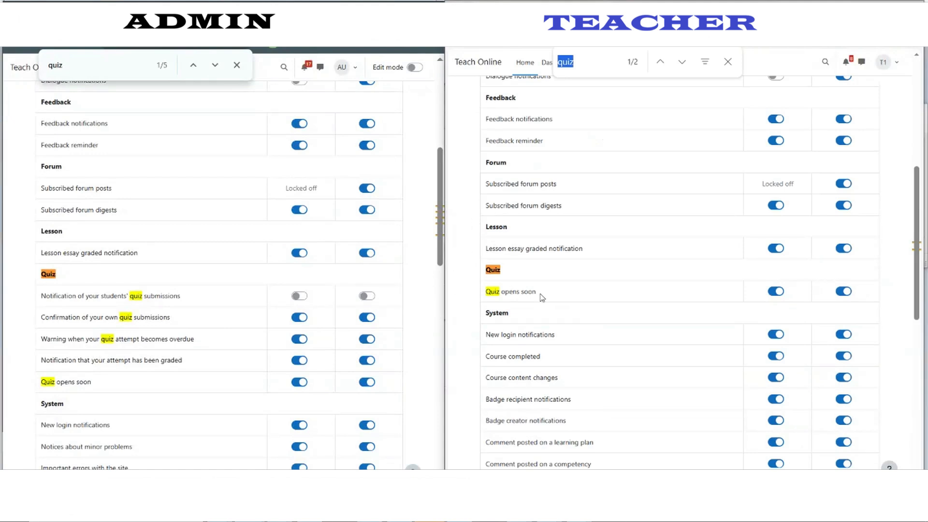
Step: Enlarge both preference pages to 80% and highlight the teacher's "Quiz opens soon" notification
key(ctrl+plus)
scroll(190, 322, up, 1)
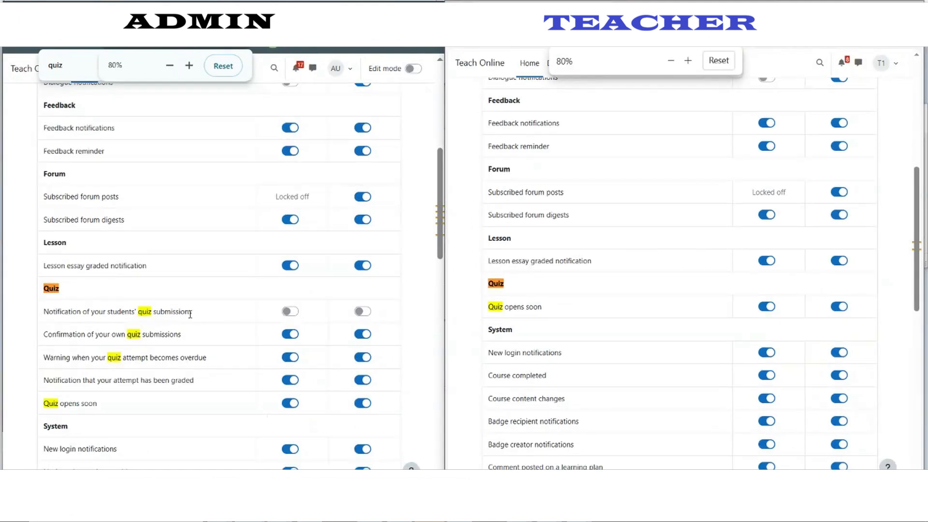
scroll(196, 309, down, 2)
scroll(597, 304, up, 1)
scroll(565, 294, down, 2)
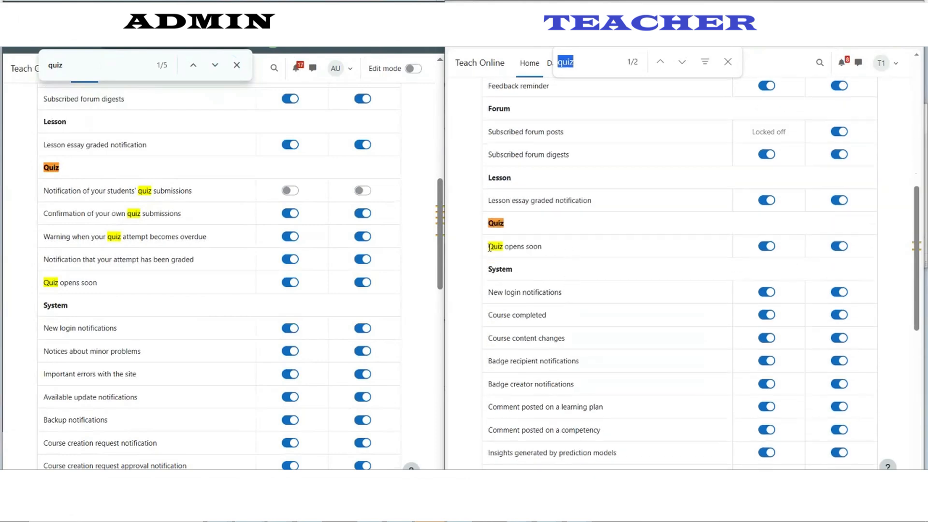
drag(490, 248, 559, 253)
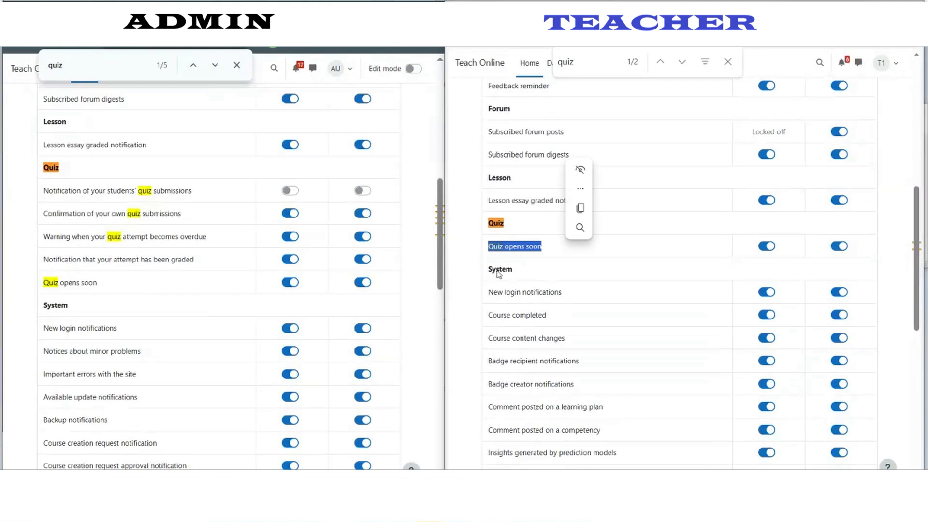
click(479, 243)
drag(543, 247, 487, 249)
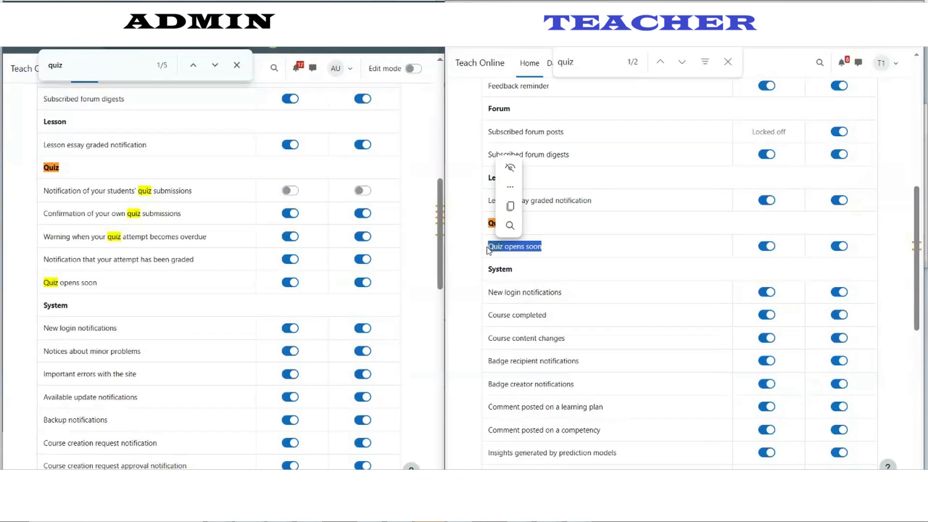
click(477, 261)
drag(545, 247, 493, 248)
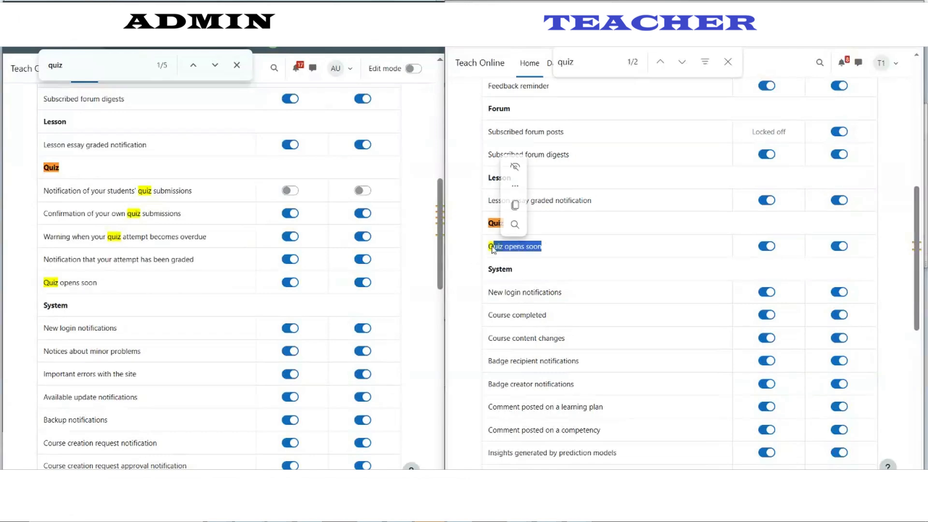
Step: Find "Quiz opens soon" on the admin's preferences page and highlight the other quiz notifications above it
drag(97, 283, 42, 285)
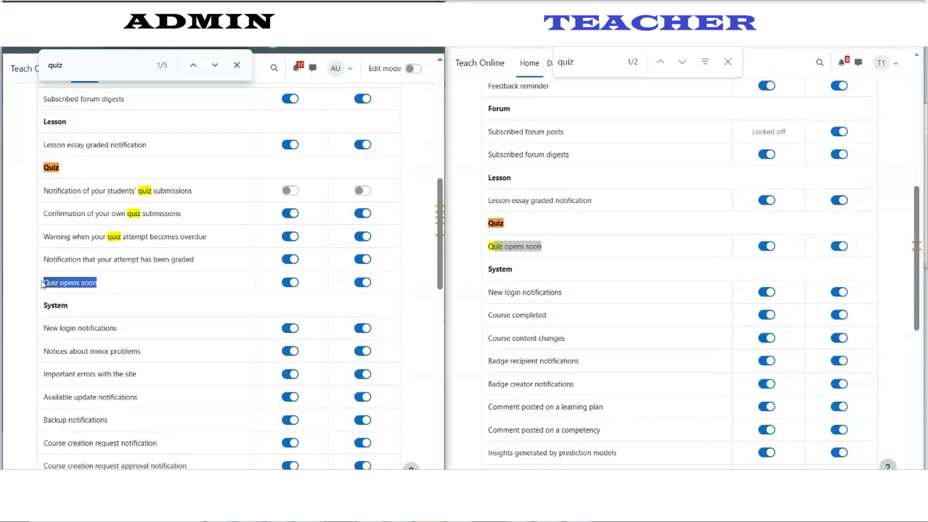
key(ctrl+f)
drag(198, 263, 34, 218)
click(33, 218)
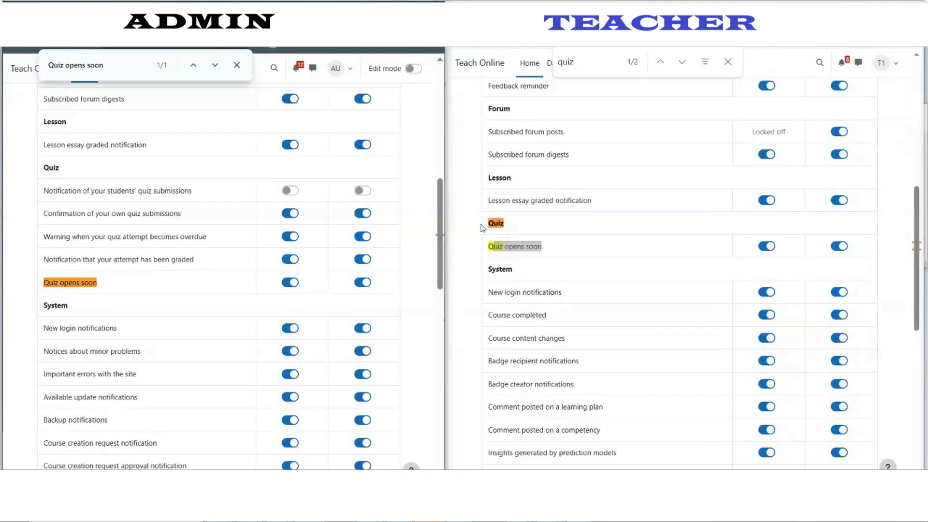
Step: Enable the admin's "Notification of your students' quiz submissions" for both web and email
drag(205, 265, 37, 192)
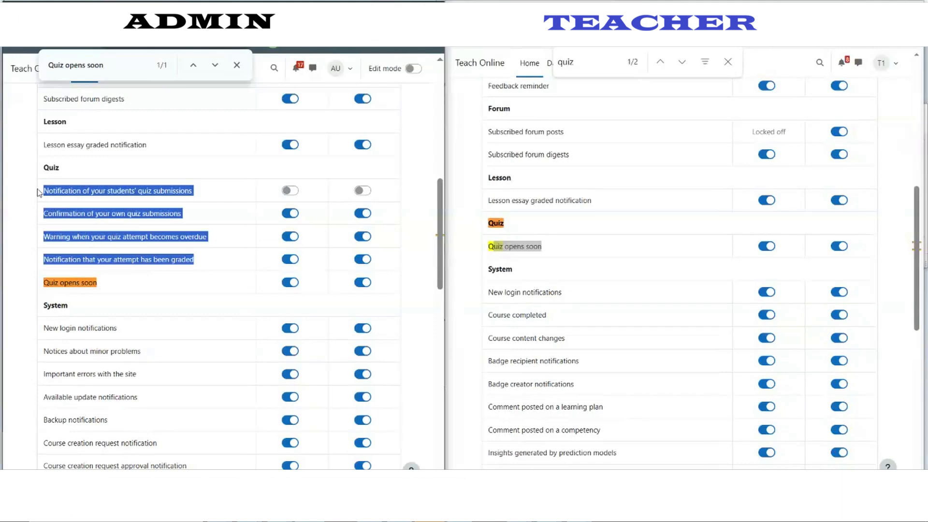
click(292, 193)
click(360, 191)
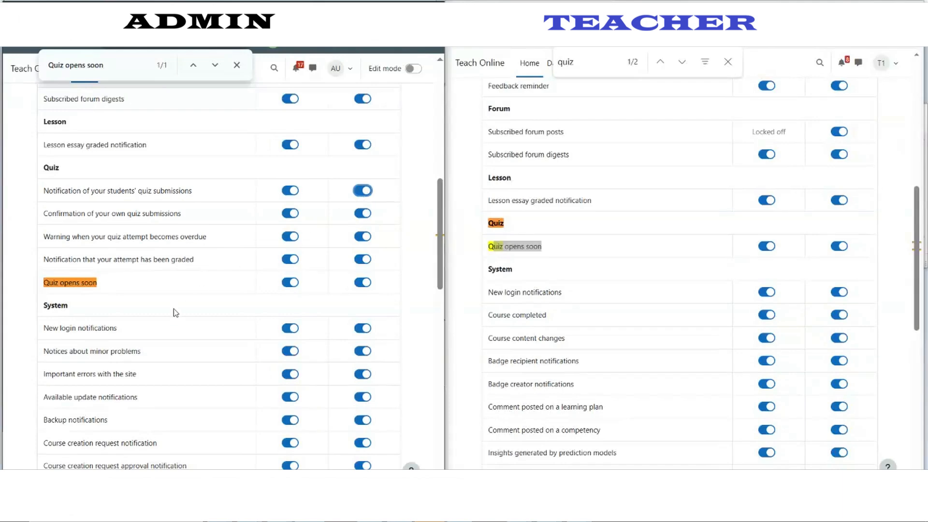
Step: Bring up the Notepad list of site, course, activity and user levels, highlight its entries and place it over the teacher's page
click(520, 511)
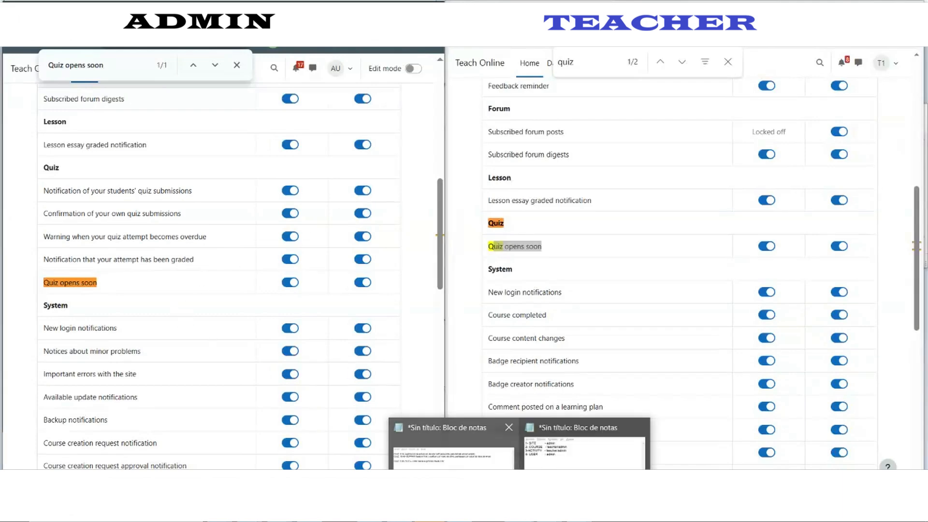
click(586, 447)
drag(899, 198, 798, 202)
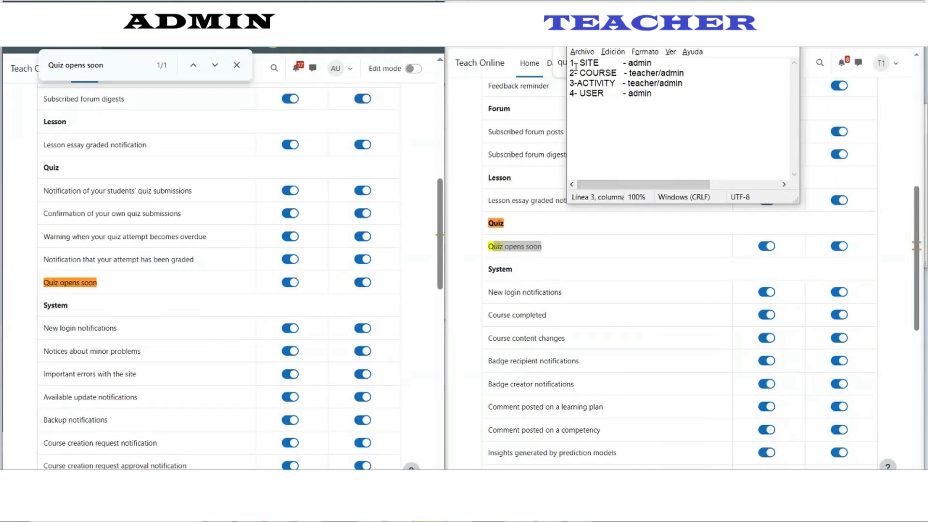
drag(570, 62, 599, 61)
click(656, 73)
drag(571, 62, 652, 63)
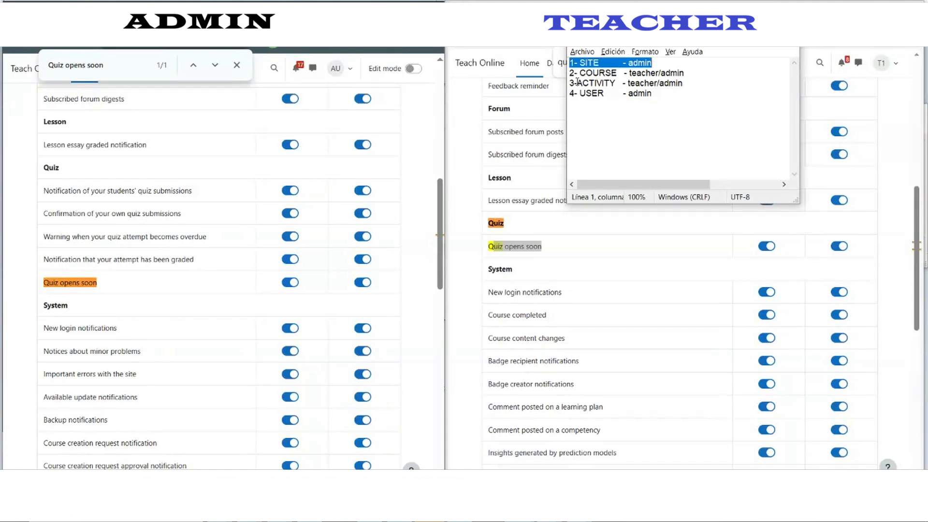
drag(570, 83, 626, 94)
click(644, 82)
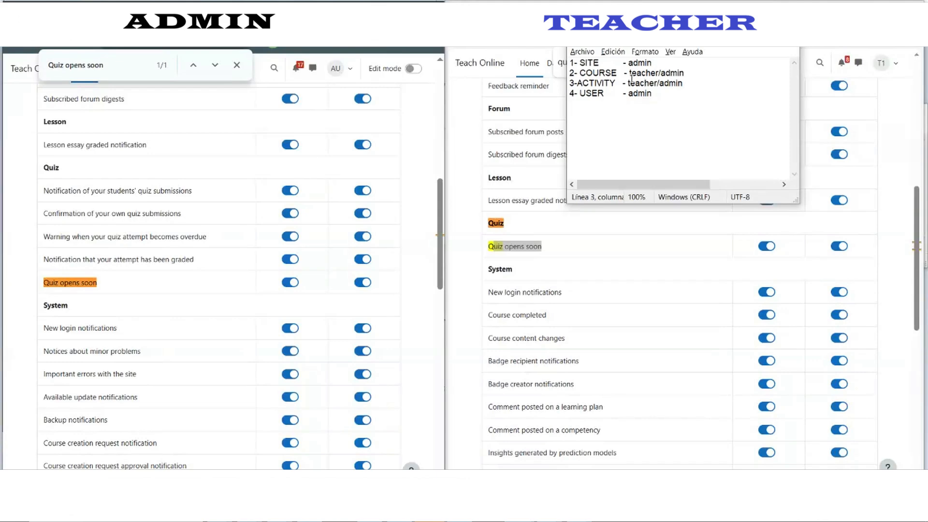
drag(602, 40, 715, 23)
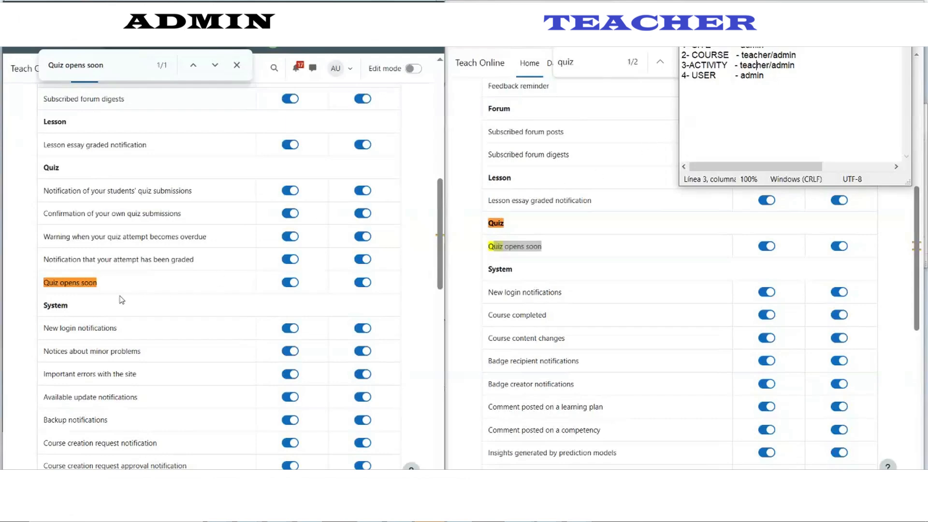
Step: Highlight the admin's first two quiz notifications and find "Notification of your students' quiz submissions" on the page
drag(43, 190, 188, 218)
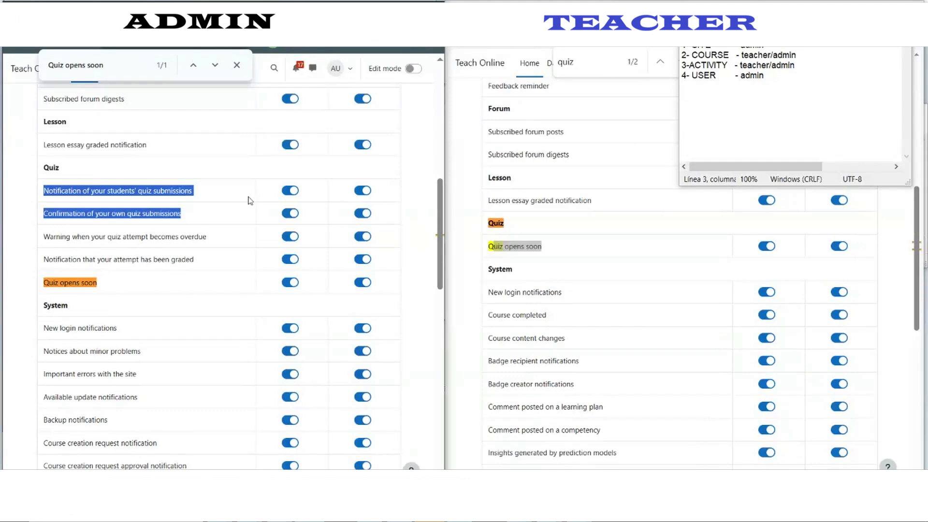
click(40, 250)
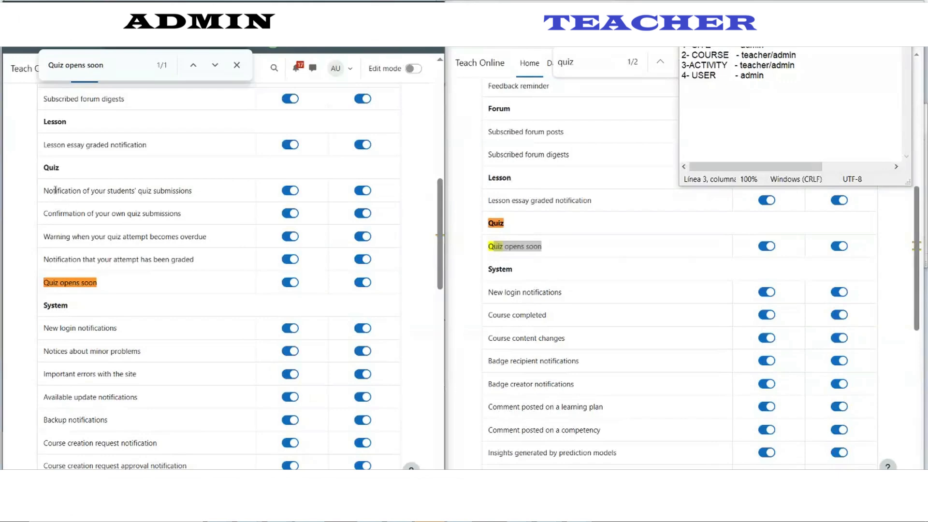
drag(52, 189, 201, 195)
key(ctrl+f)
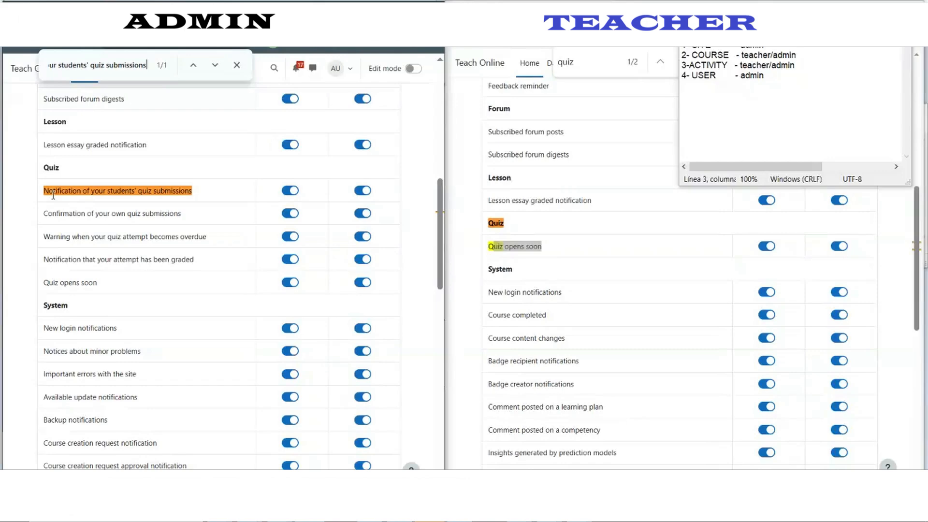
click(236, 65)
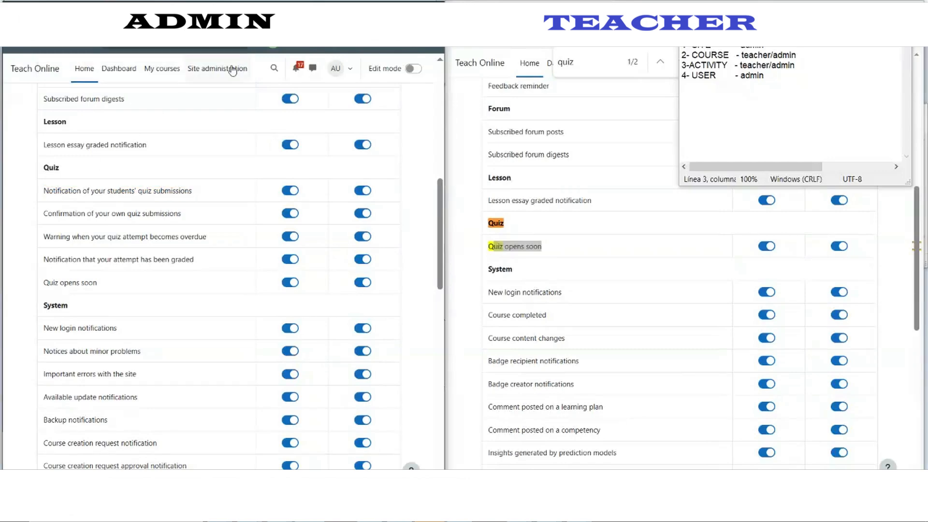
Step: Go to the role definitions in the admin's site administration and open the Teacher role for editing
click(203, 69)
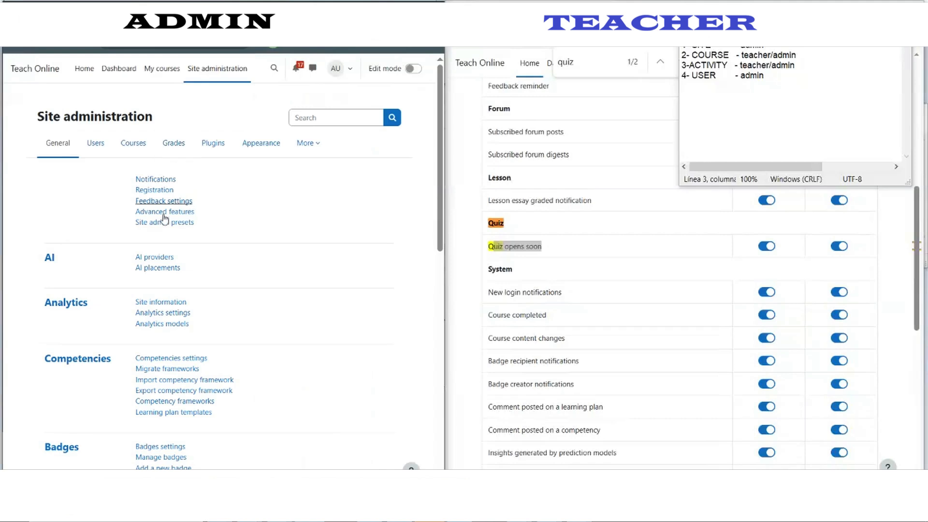
click(95, 143)
click(153, 364)
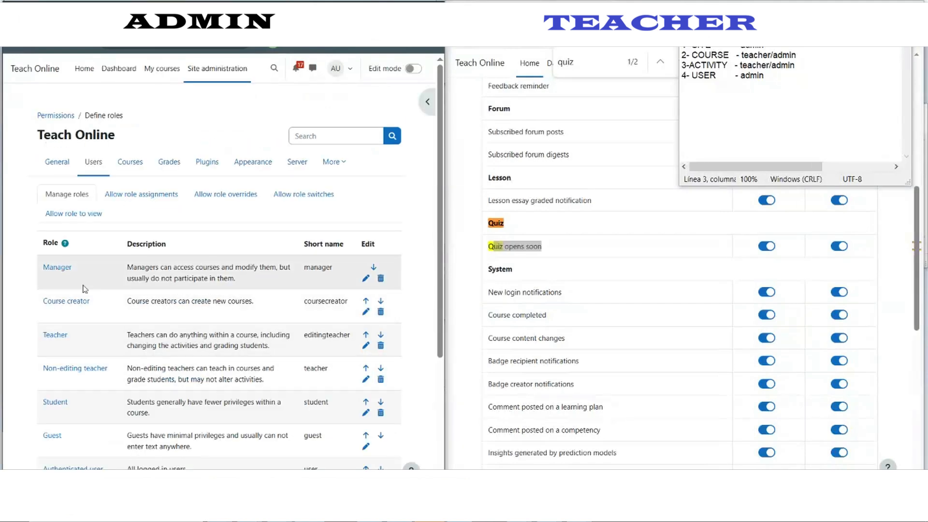
click(366, 349)
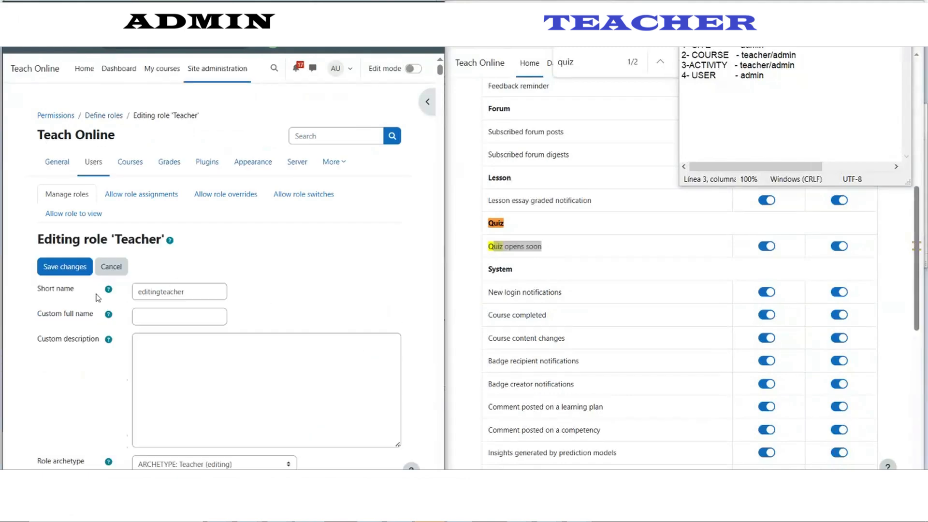
Step: Filter the Teacher role's capabilities by "email" and find "quiz" among the listed capabilities
scroll(98, 297, down, 15)
text(email)
key(ctrl+f)
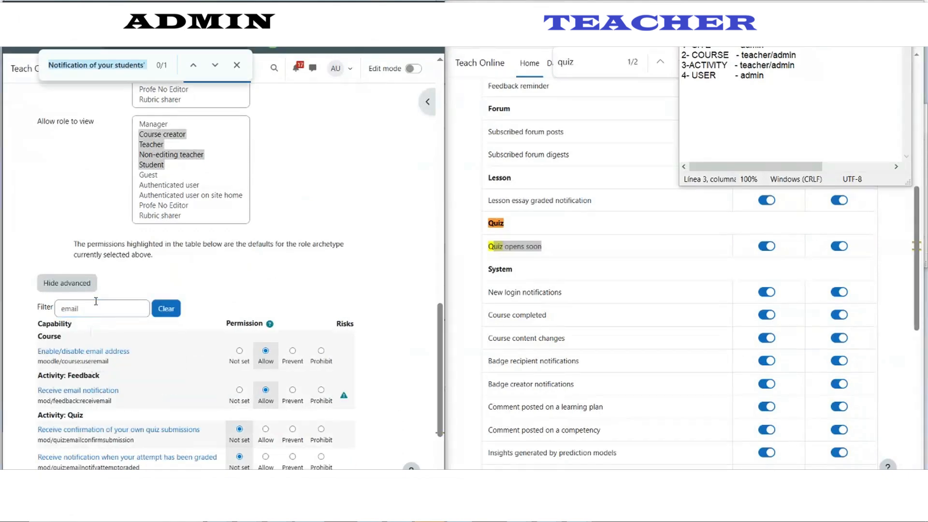
text(quiz)
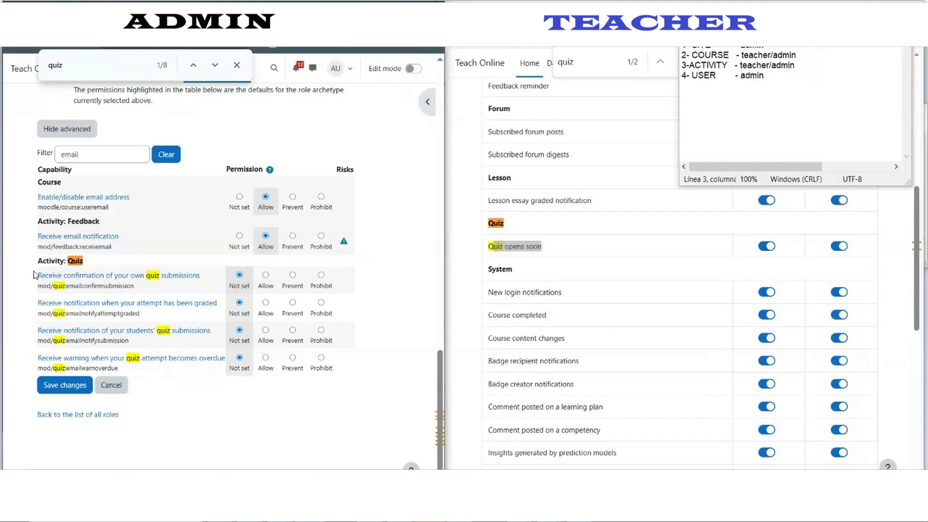
Step: Set the Teacher role's "Receive notification of your students' quiz submissions" capability to Allow
mouse_move(36, 331)
mouse_down()
mouse_move(205, 340)
mouse_move(136, 331)
mouse_move(169, 333)
mouse_move(162, 348)
mouse_move(41, 333)
mouse_up()
key(ctrl+f)
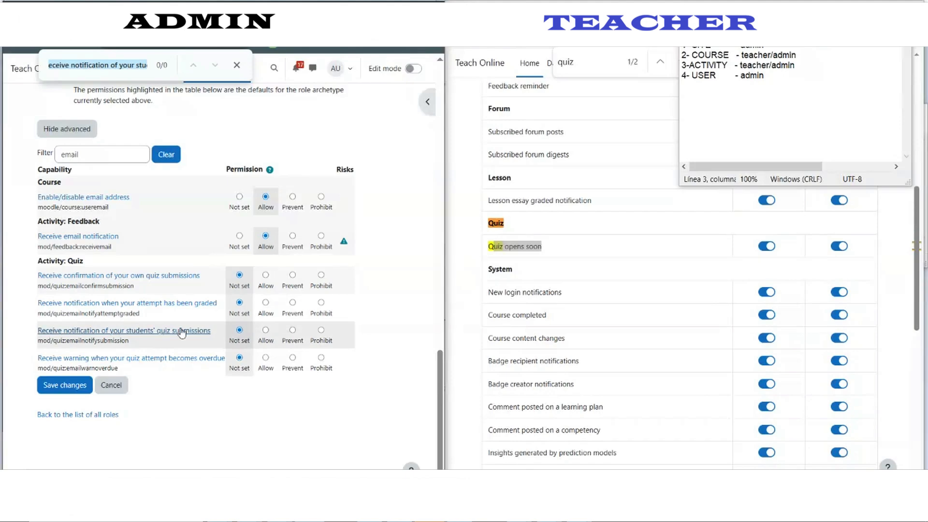
click(266, 332)
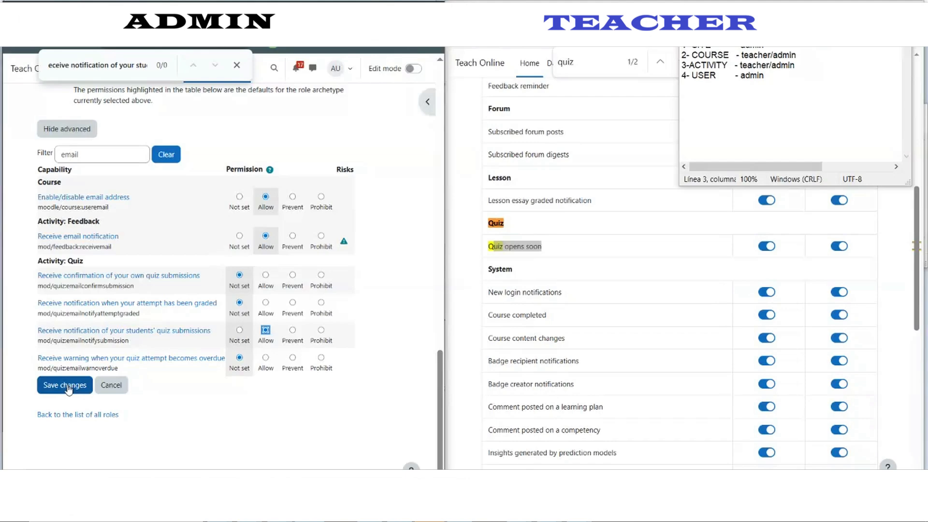
Step: Examine which quiz notifications are offered in the teacher's notification preferences, highlighting the Quiz section's entries
click(481, 234)
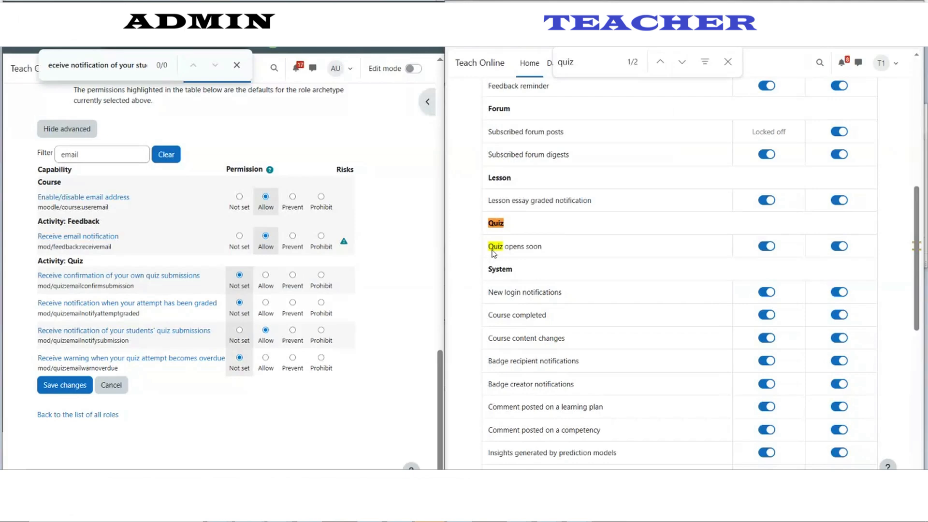
drag(488, 220, 545, 249)
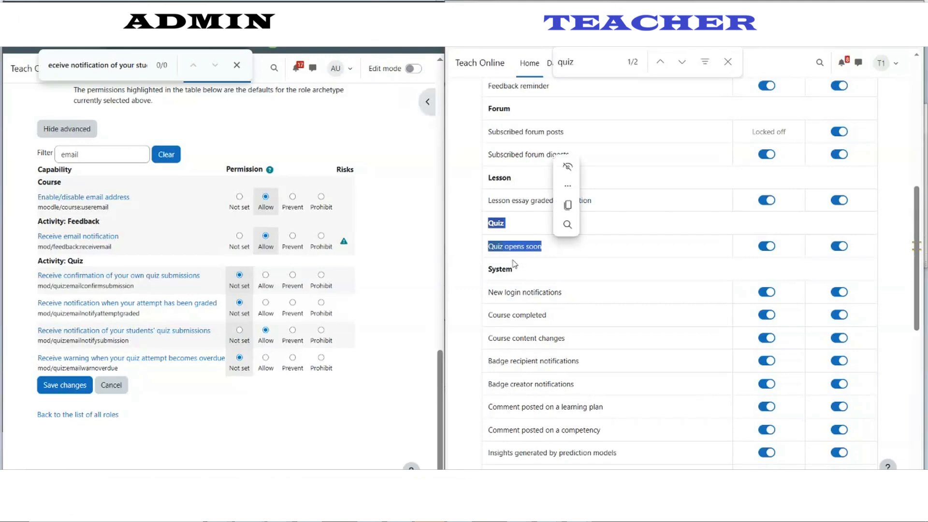
click(477, 245)
drag(488, 223, 544, 249)
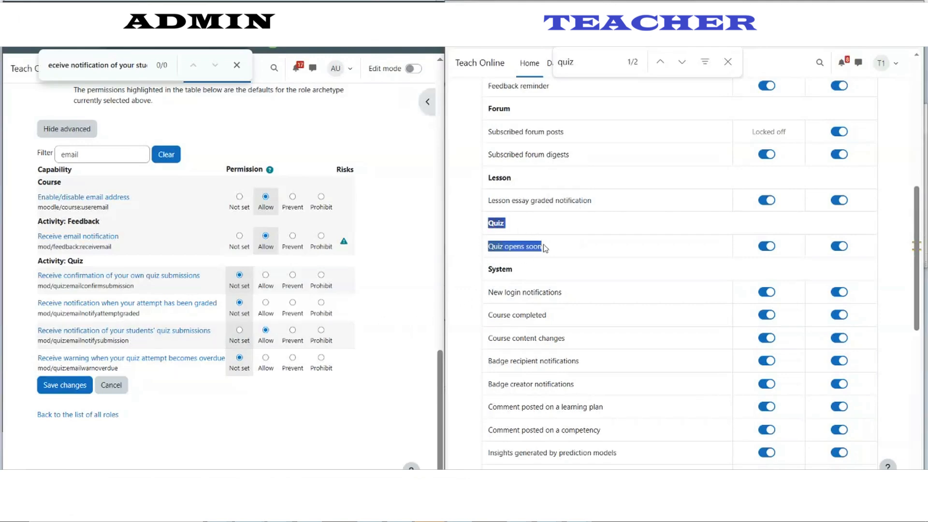
mouse_move(566, 232)
scroll(563, 227, up, 8)
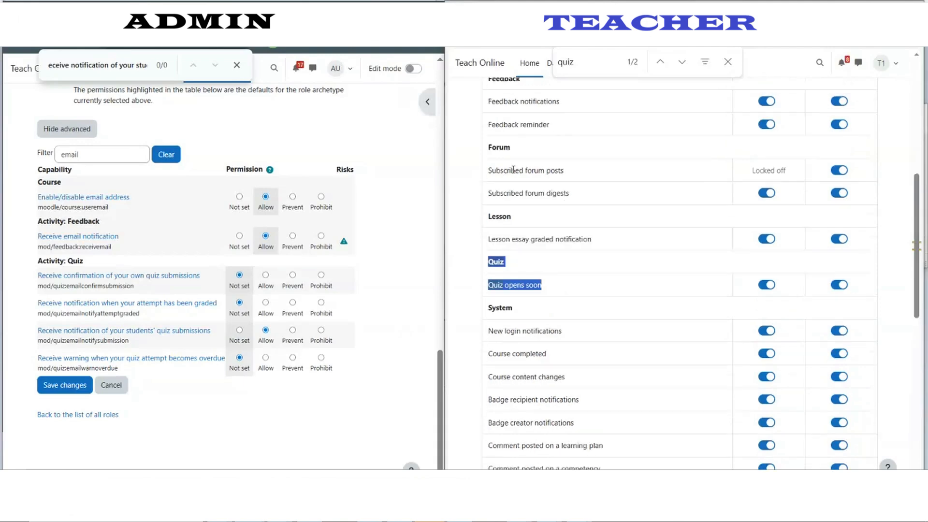
scroll(554, 188, down, 4)
scroll(554, 188, down, 5)
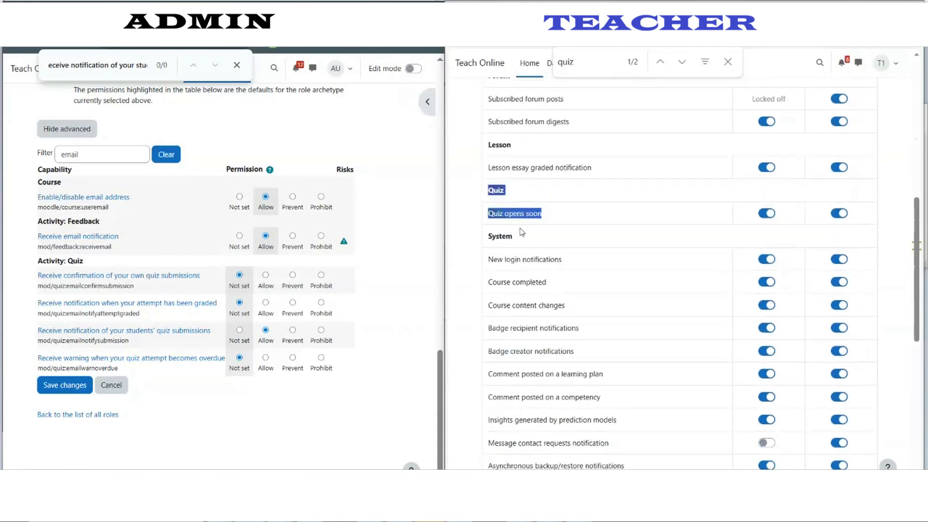
click(481, 203)
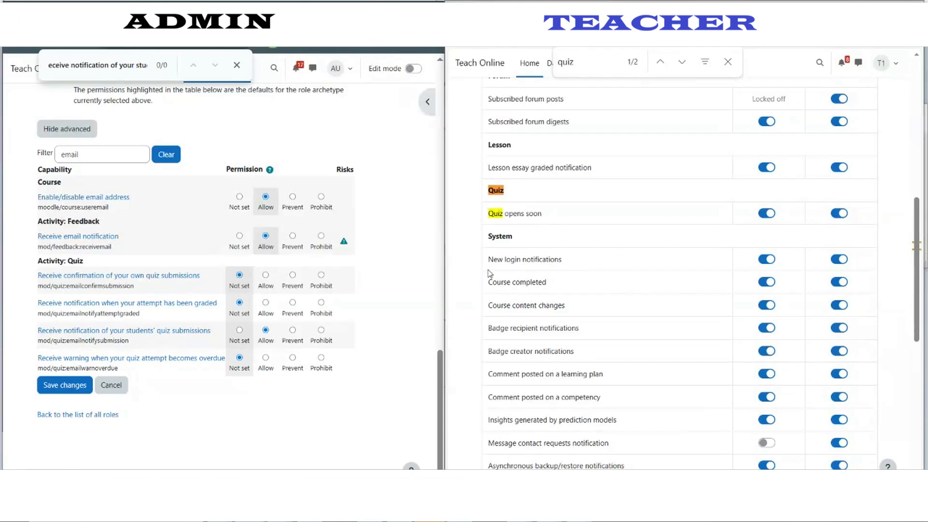
Step: Save the Teacher role, reload the teacher's preferences and highlight "Notification of your students' quiz submissions" there
click(62, 386)
key(F5)
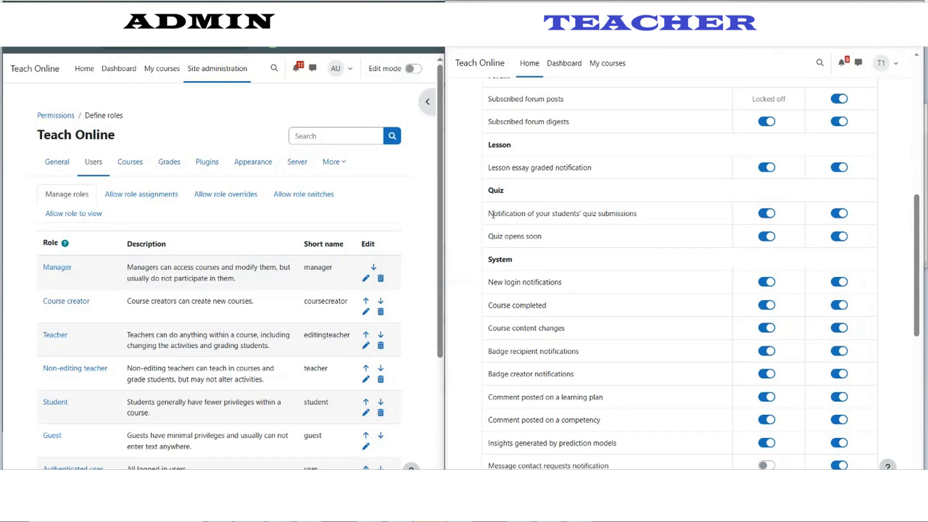
drag(493, 215, 651, 214)
key(ctrl+f)
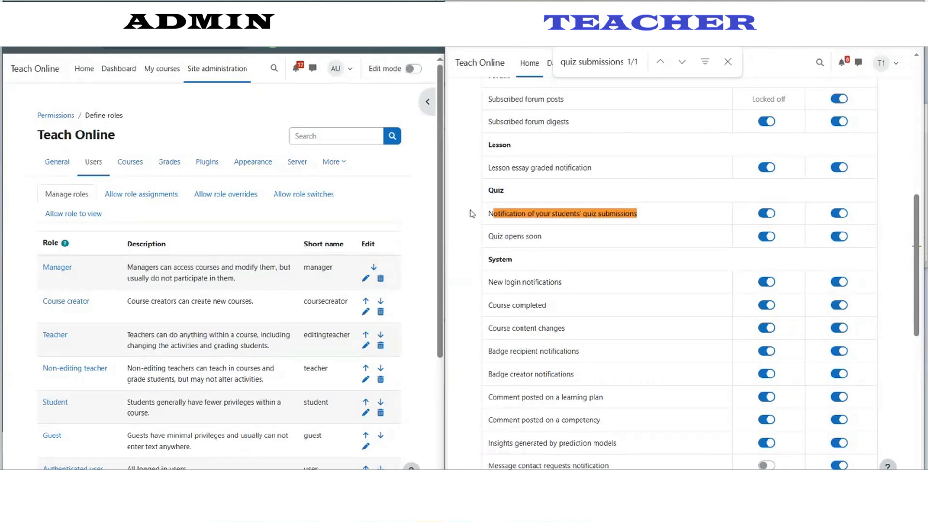
Step: Bring up the Notepad list of levels over the teacher's page and put it away again
click(572, 466)
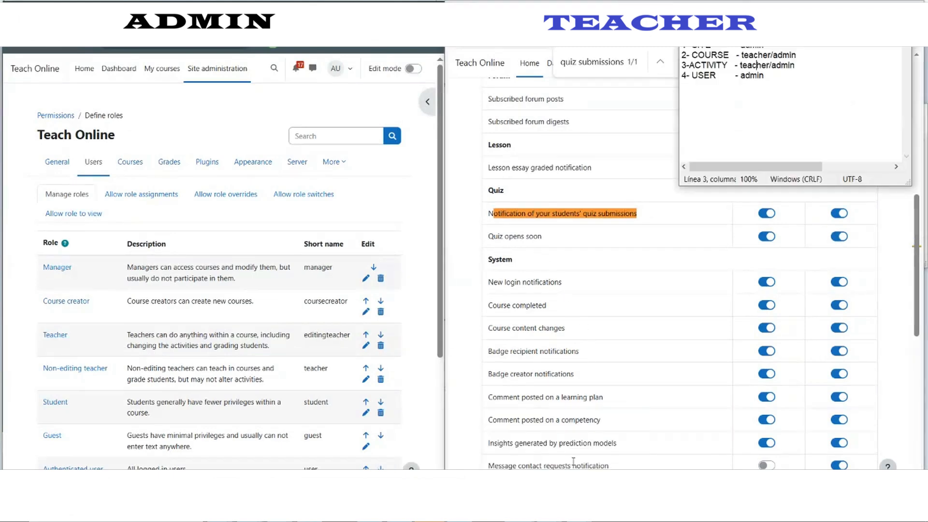
drag(765, 47, 657, 50)
click(855, 22)
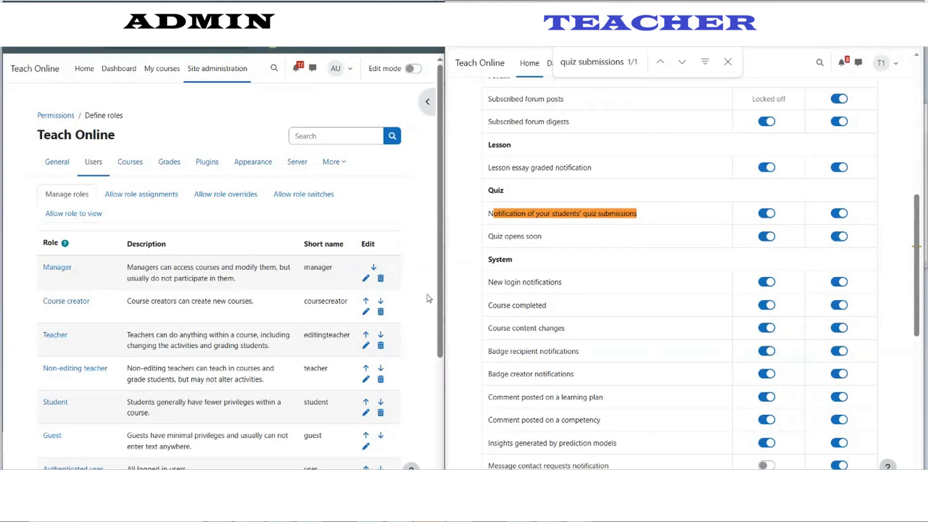
Step: Disable the teacher's "Notification of your students' quiz submissions" for both web and email
drag(488, 213, 638, 214)
click(478, 232)
scroll(485, 249, up, 3)
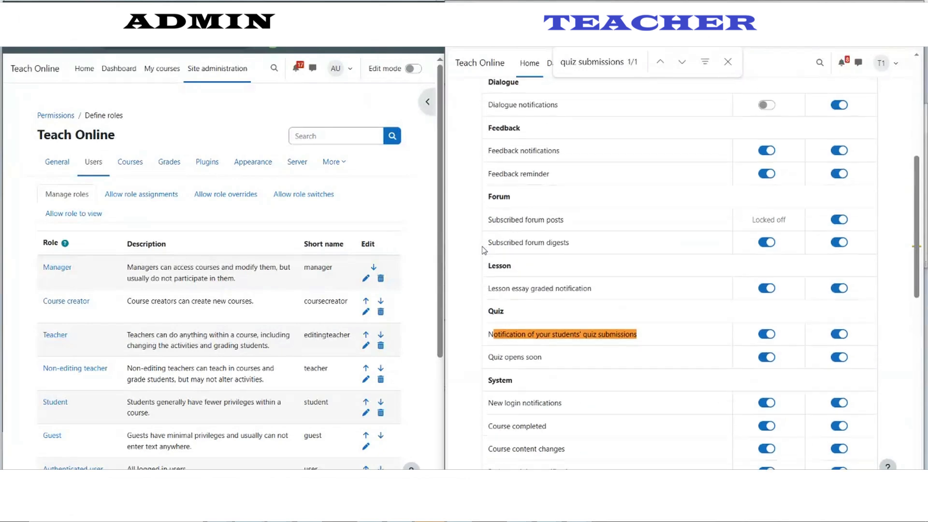
click(765, 339)
click(835, 335)
click(868, 340)
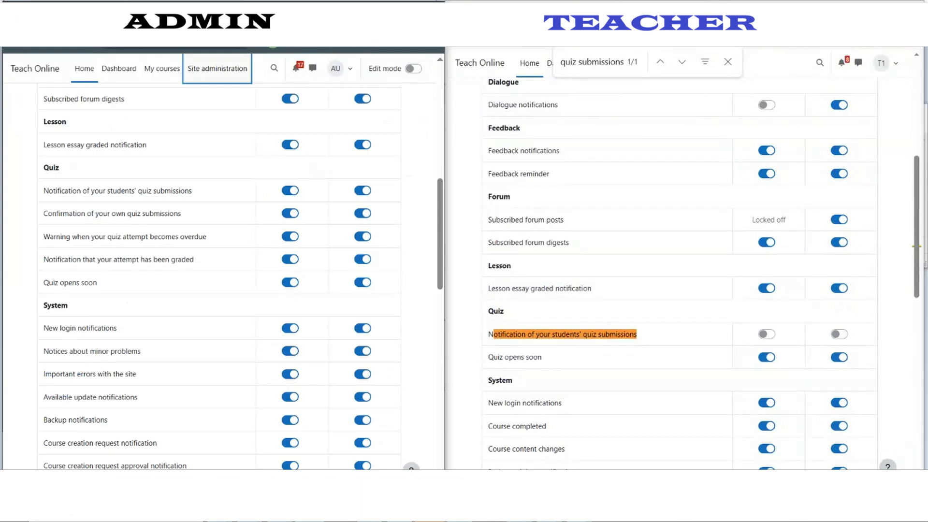
Step: Highlight "Notification of your students' quiz submissions" in the admin's own notification preferences and review that page
click(112, 232)
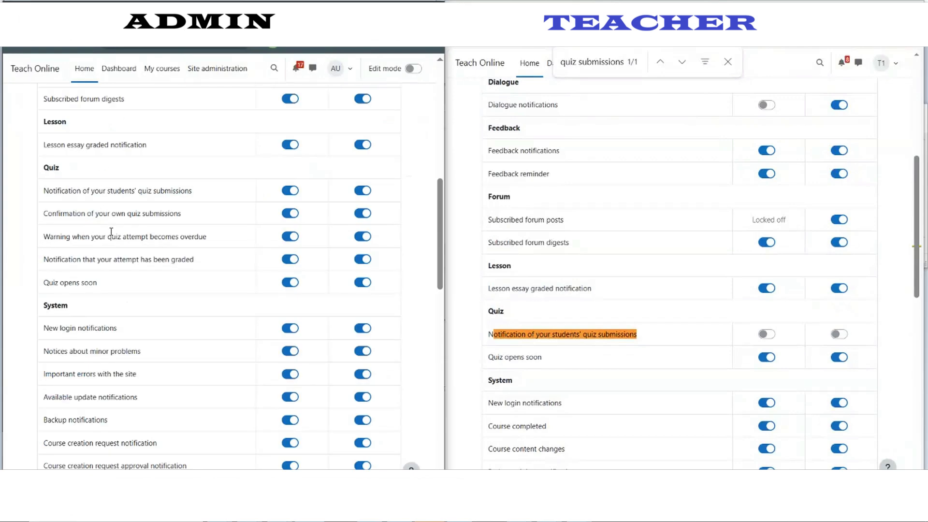
drag(50, 194, 189, 192)
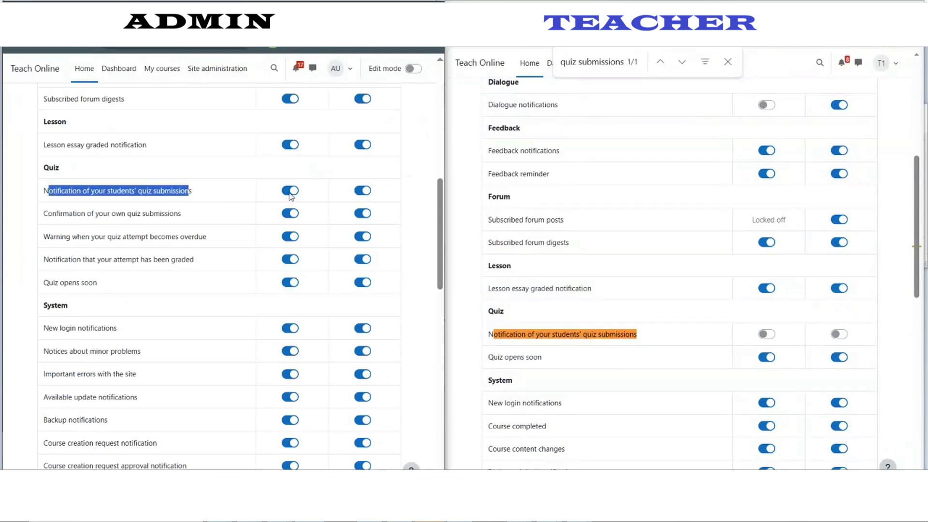
scroll(266, 209, up, 5)
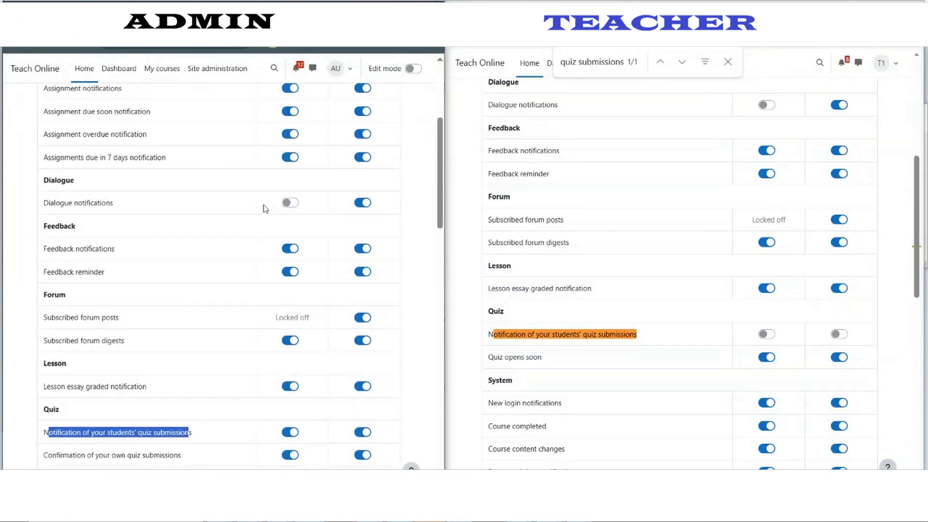
scroll(265, 209, up, 4)
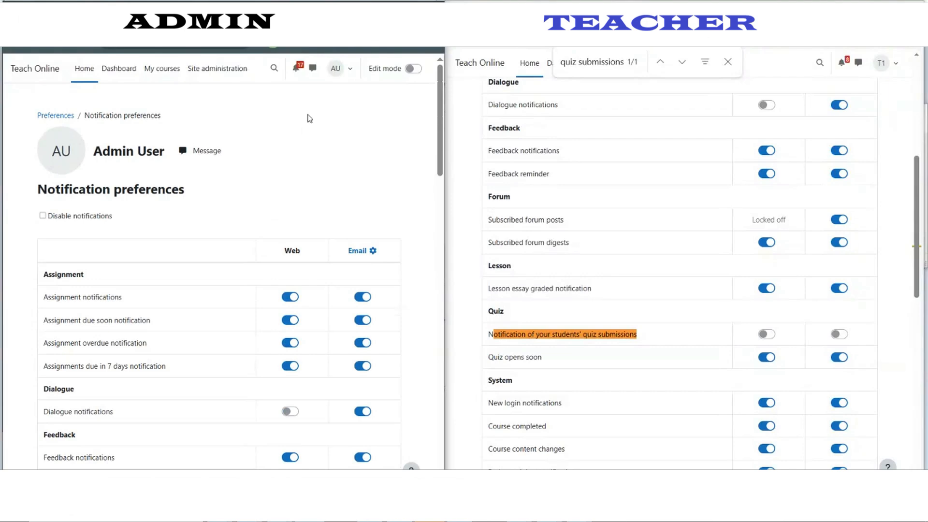
Step: Find the Messaging section by searching for "mess" in the admin's site administration and open its Notification settings
click(203, 72)
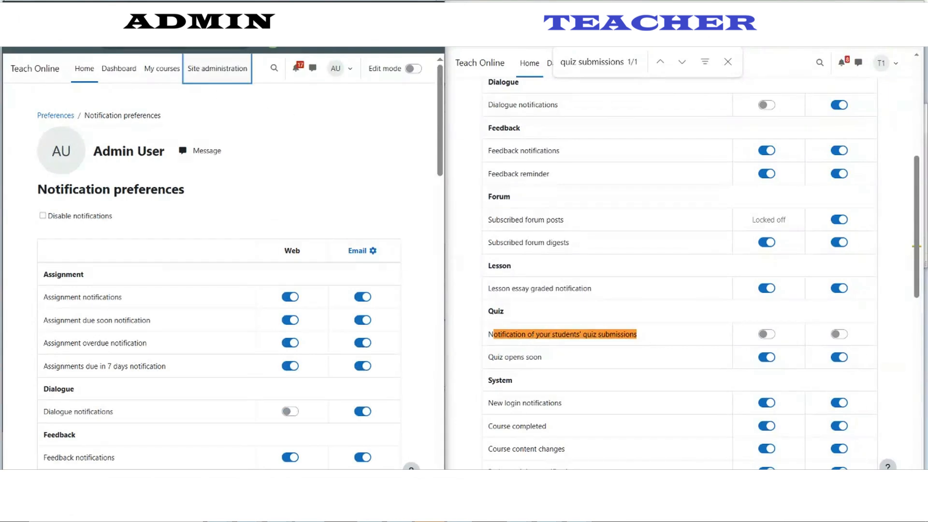
click(95, 143)
click(54, 148)
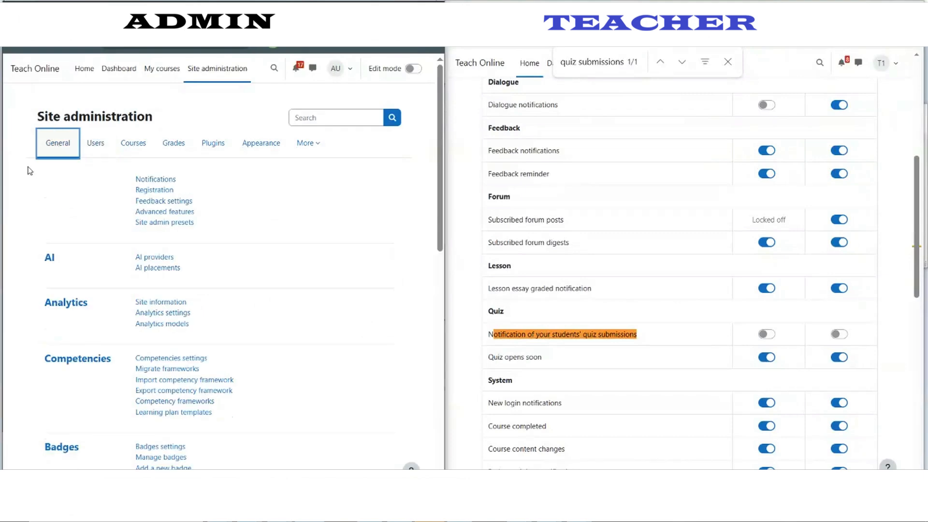
key(ctrl+f)
text(,)
key(BackSpace)
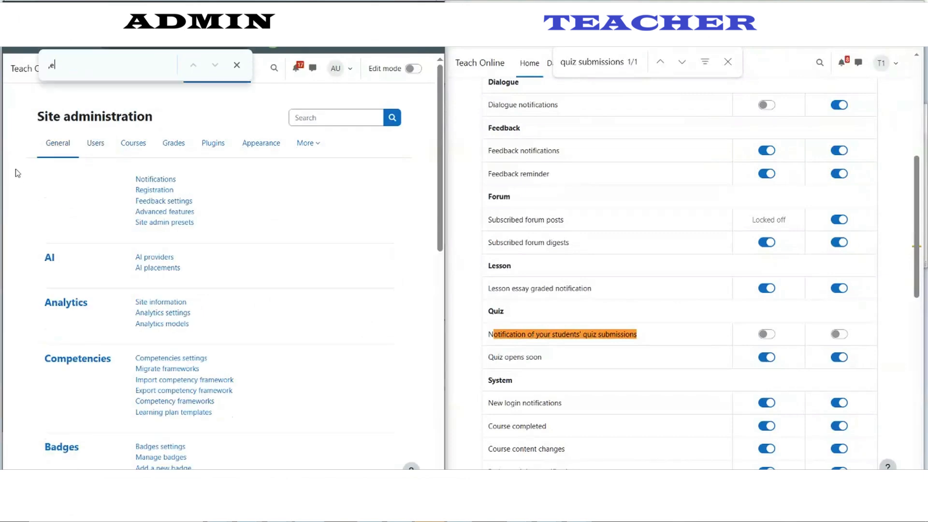
text(mess)
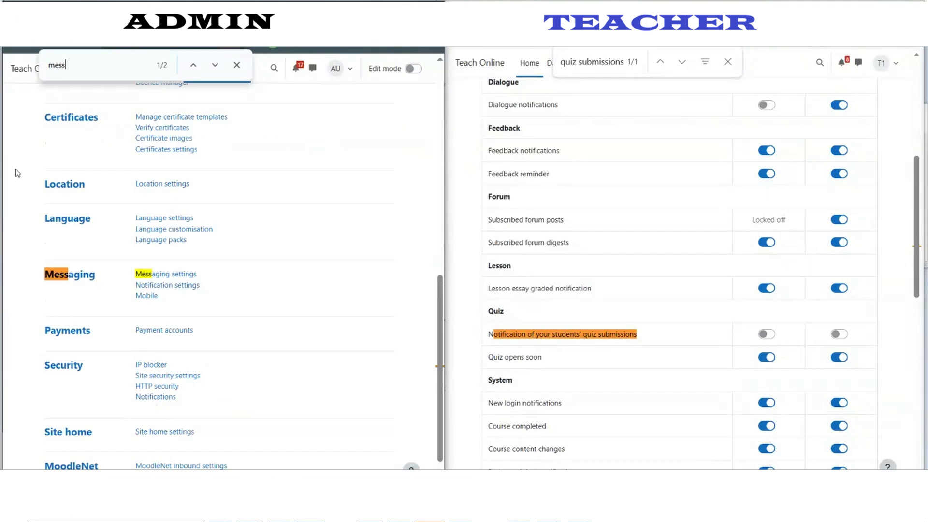
click(167, 285)
scroll(129, 285, down, 3)
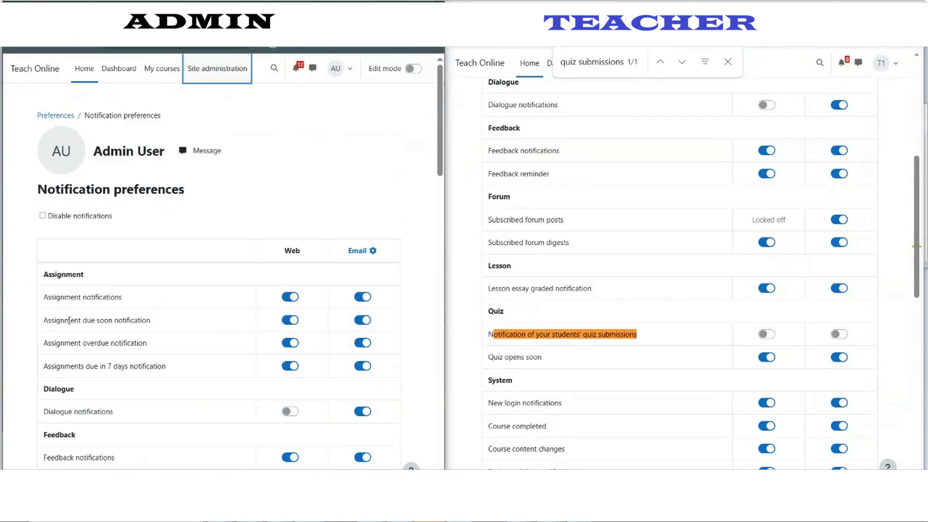
Step: Copy the students' quiz submissions notification name from the admin's preferences and find it in the site's default notification preferences
key(ctrl+f)
text(quiz)
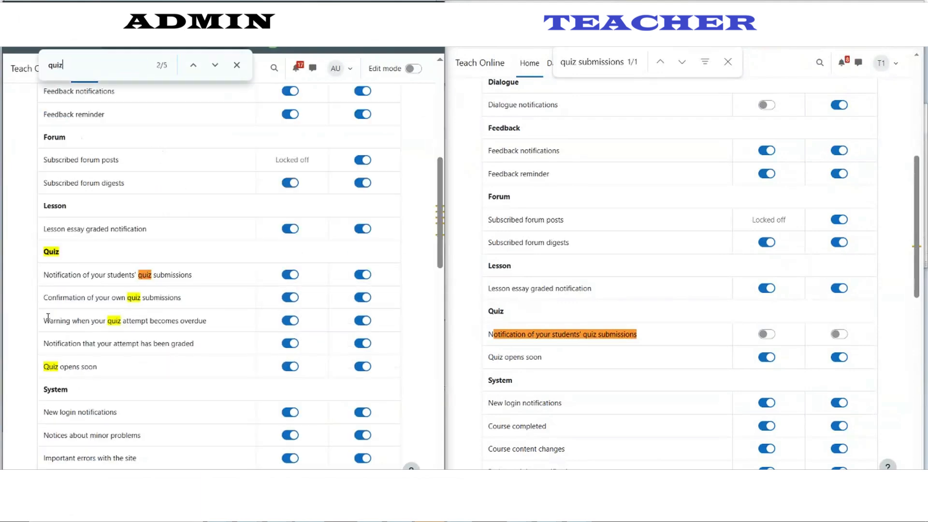
drag(152, 277, 175, 277)
key(ctrl+c)
key(ctrl+Tab)
key(ctrl+f)
key(ctrl+v)
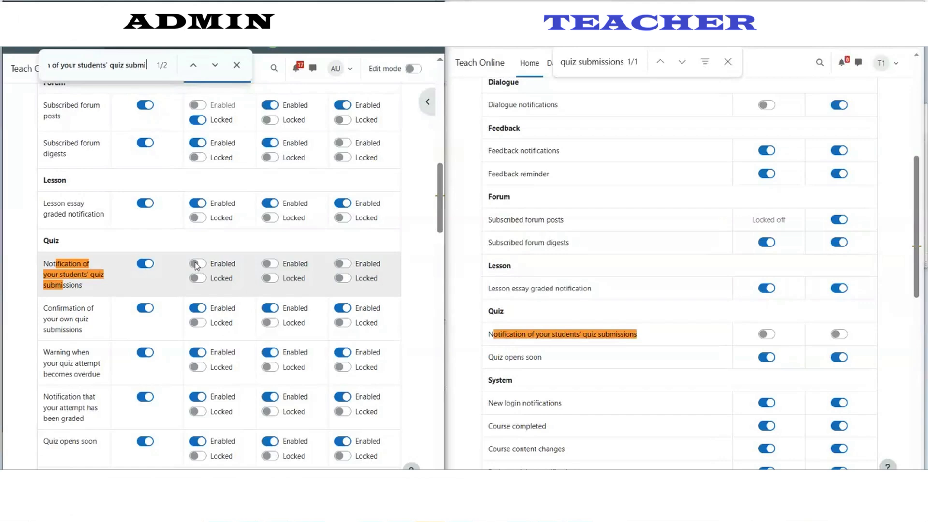
Step: Lock "Notification of your students' quiz submissions" for web and email in the site's default notification preferences
click(198, 278)
click(271, 278)
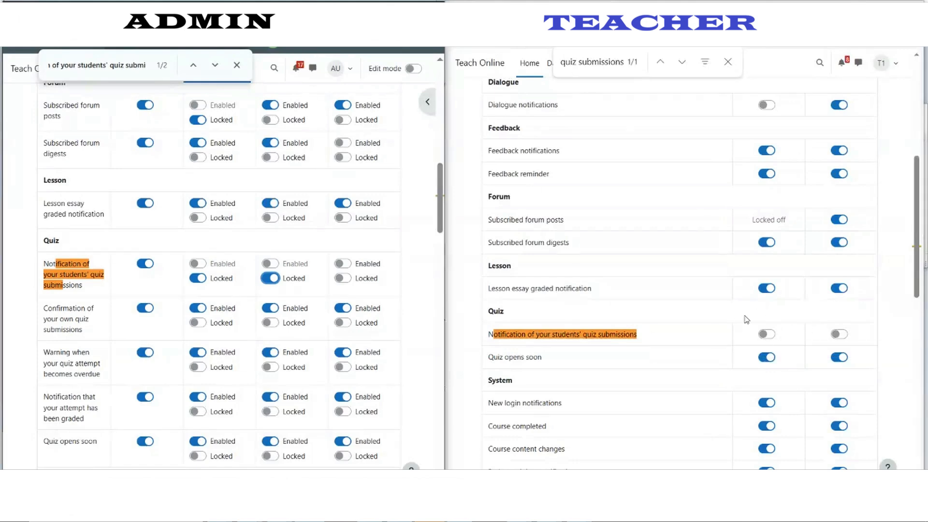
click(479, 35)
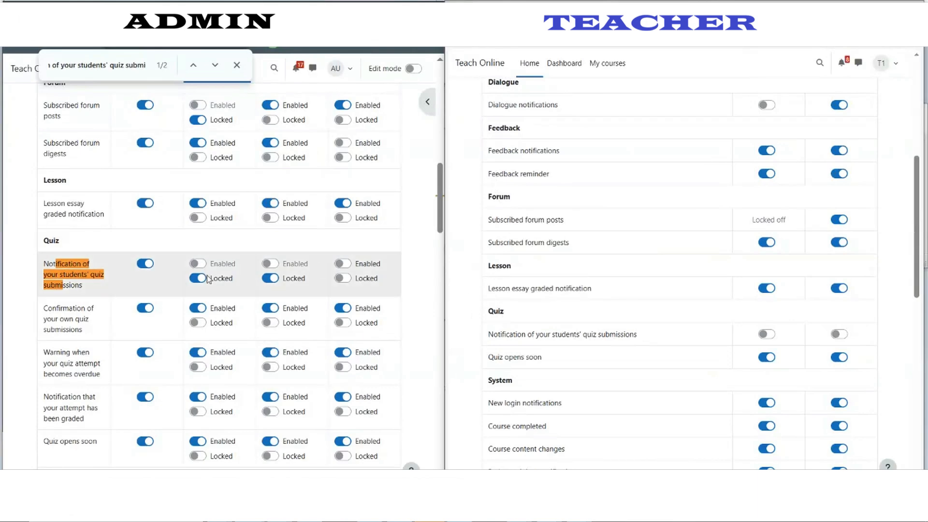
Step: Highlight the "Locked" labels throughout the site's default notification preferences with a page search
drag(233, 279, 215, 281)
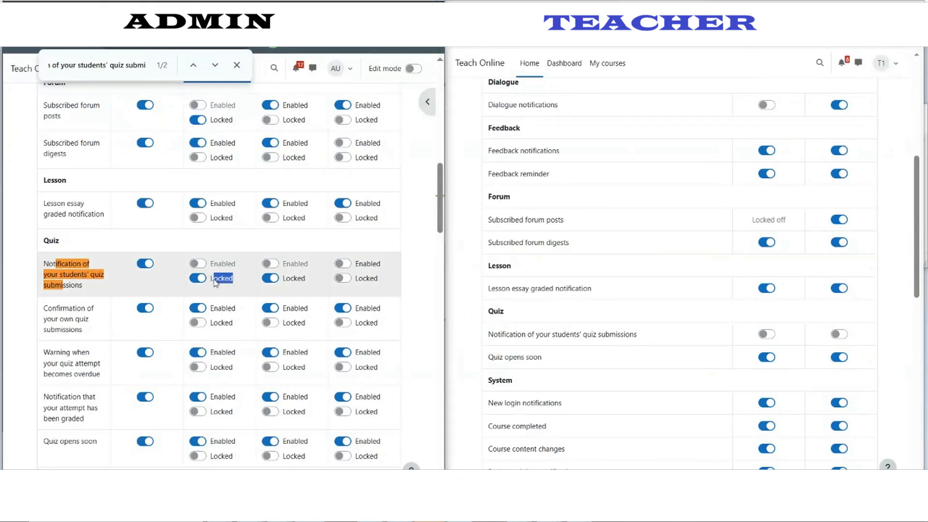
key(ctrl+f)
text(Locked)
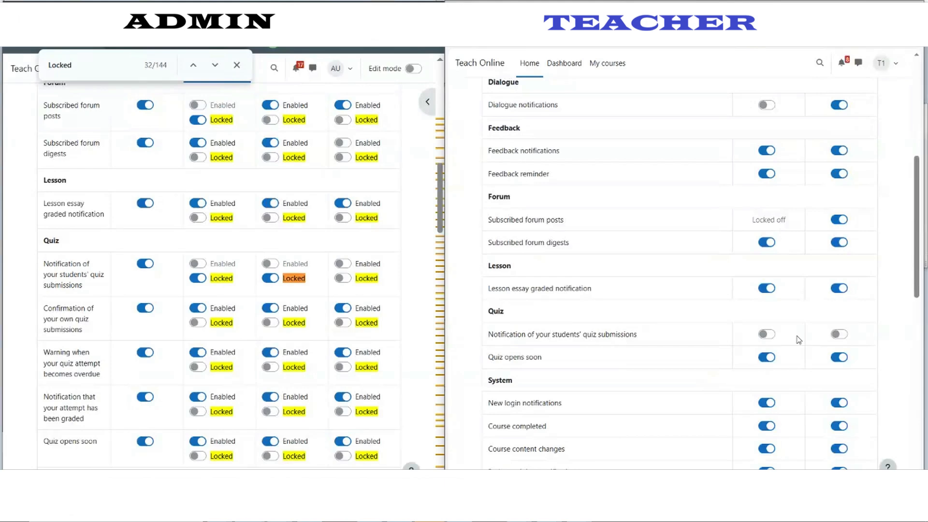
Step: Copy "Notification of your students' quiz submissions" from the site's default notification preferences and find it on the teacher's page
click(772, 335)
click(763, 335)
drag(42, 265, 85, 288)
key(ctrl+c)
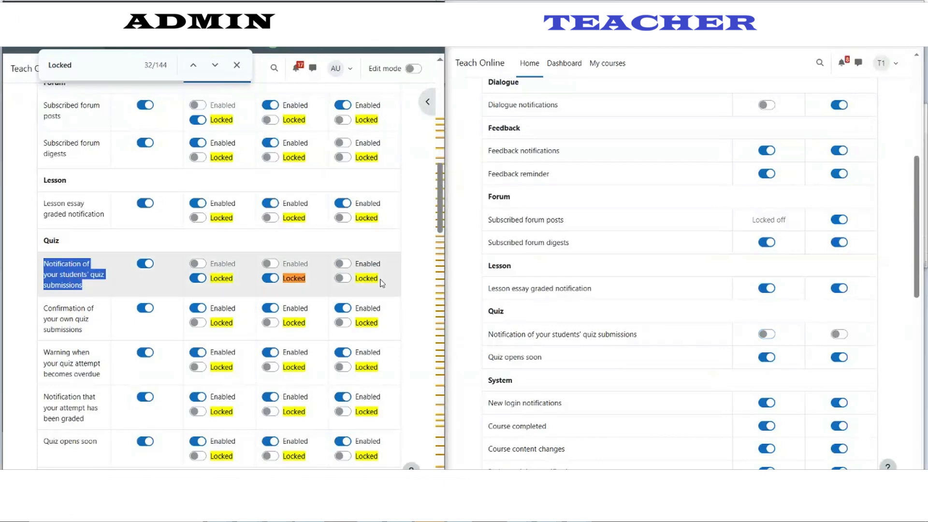
click(460, 290)
key(ctrl+f)
key(ctrl+v)
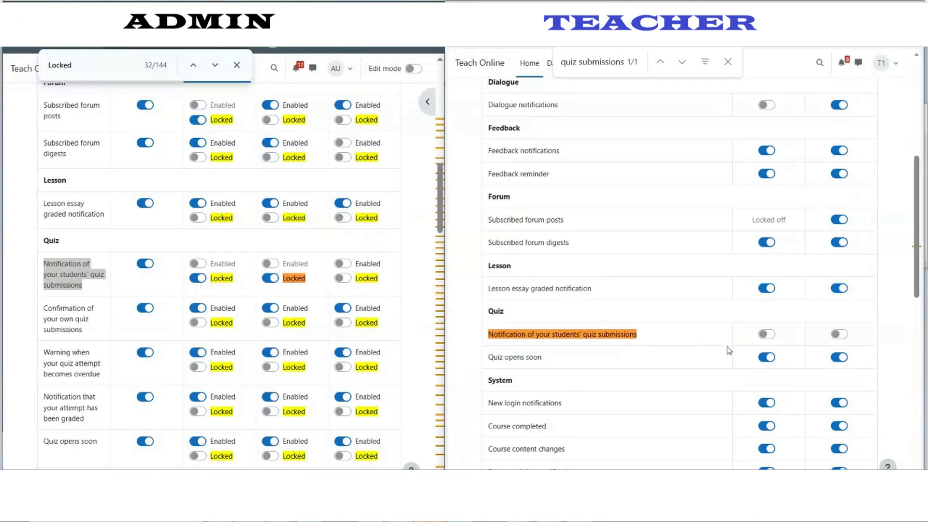
Step: Save the changes to the site's default notification preferences
scroll(160, 260, down, 10)
scroll(115, 358, down, 15)
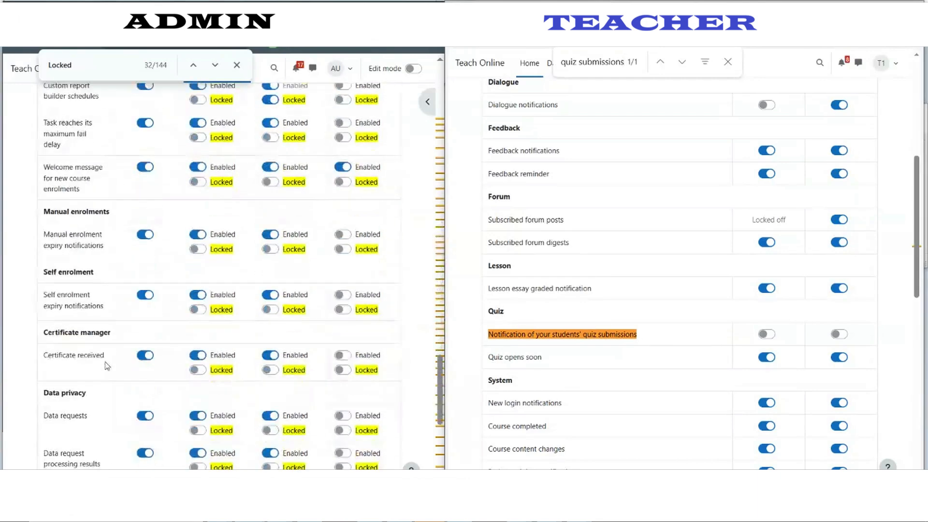
click(61, 420)
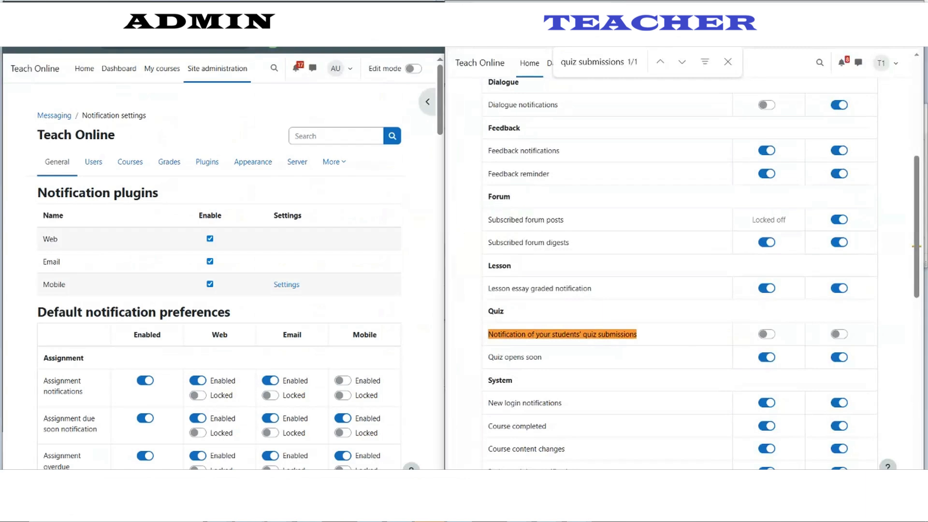
Step: Reload the teacher's notification preferences and highlight the "Locked off" labels with a page search
key(F5)
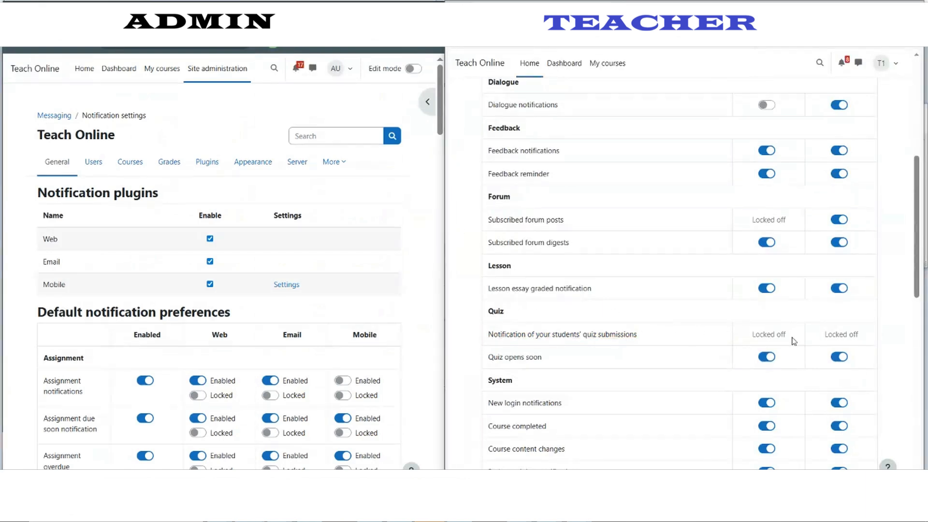
drag(753, 334, 789, 337)
key(ctrl+f)
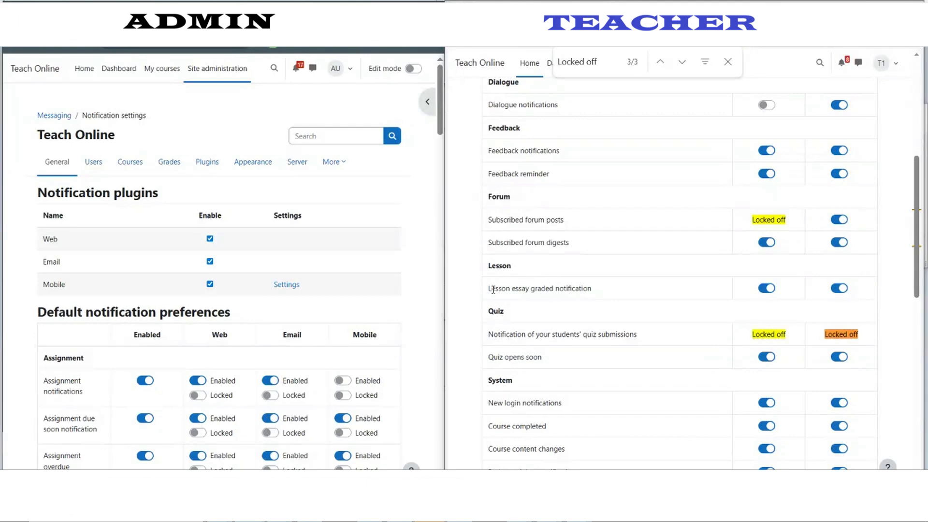
Step: Unlock "Notification of your students' quiz submissions" for web and email in the site's default notification preferences and save the changes
scroll(9, 289, down, 3)
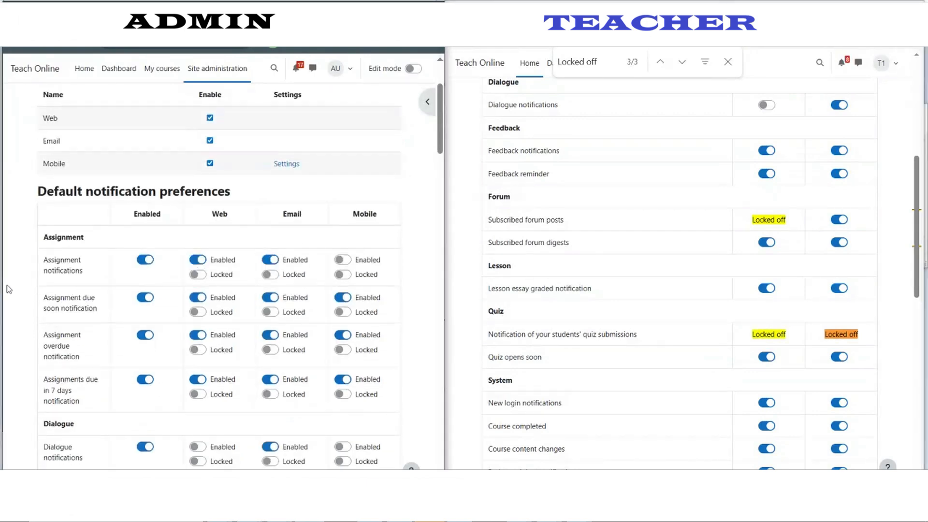
key(ctrl+f)
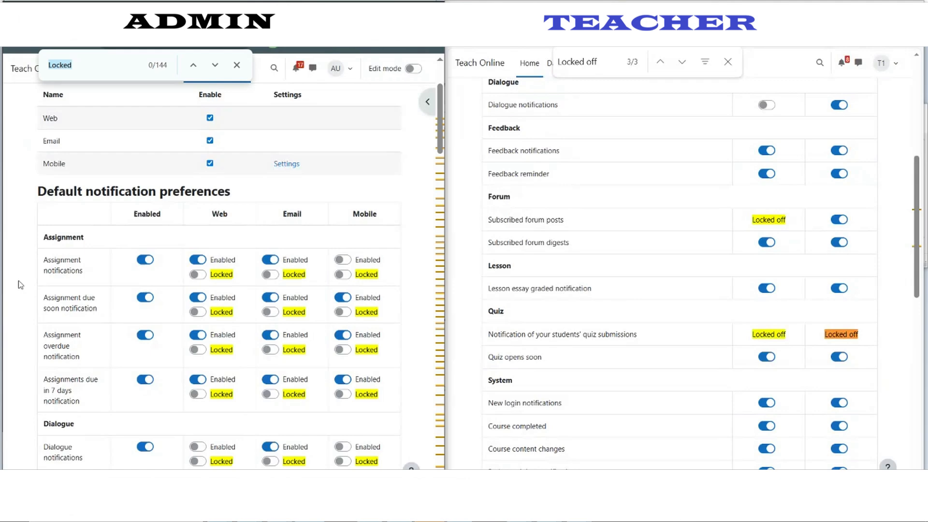
text(ification of your students' quiz submis)
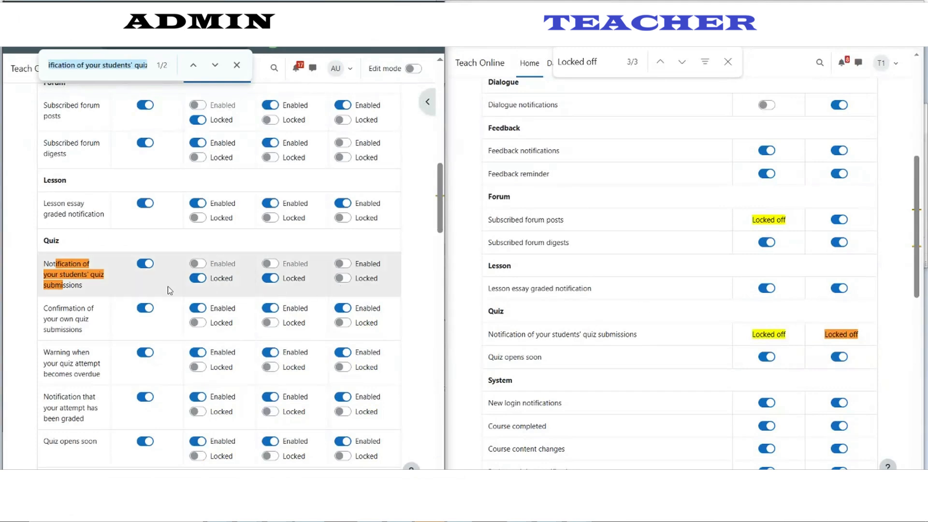
click(197, 278)
click(269, 279)
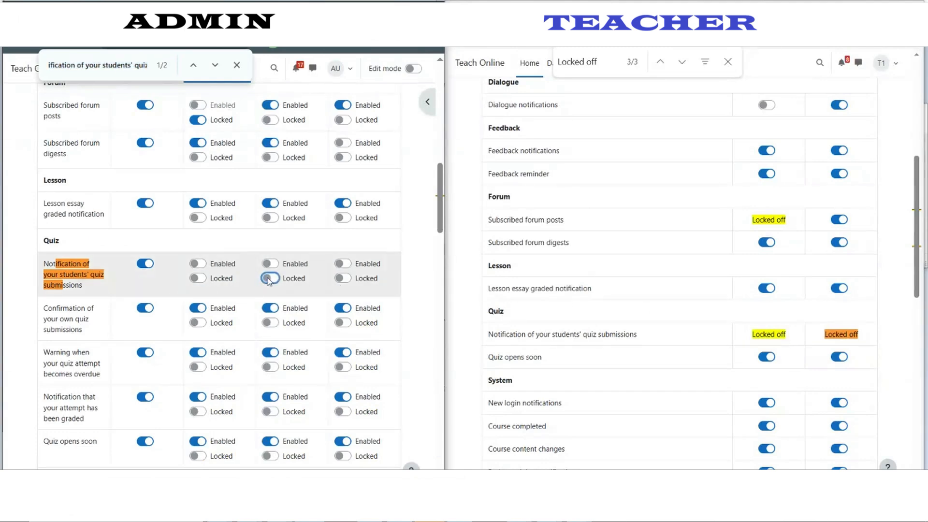
scroll(40, 338, down, 10)
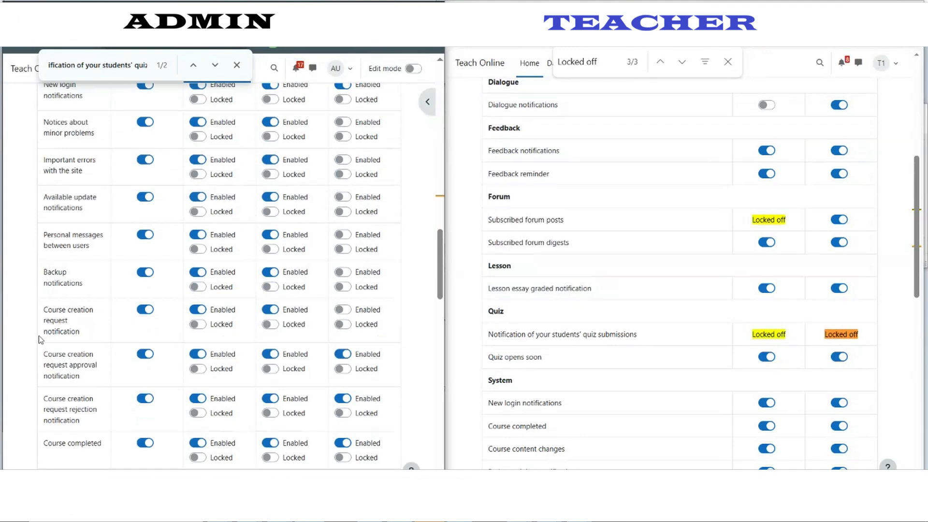
scroll(41, 339, down, 10)
click(58, 425)
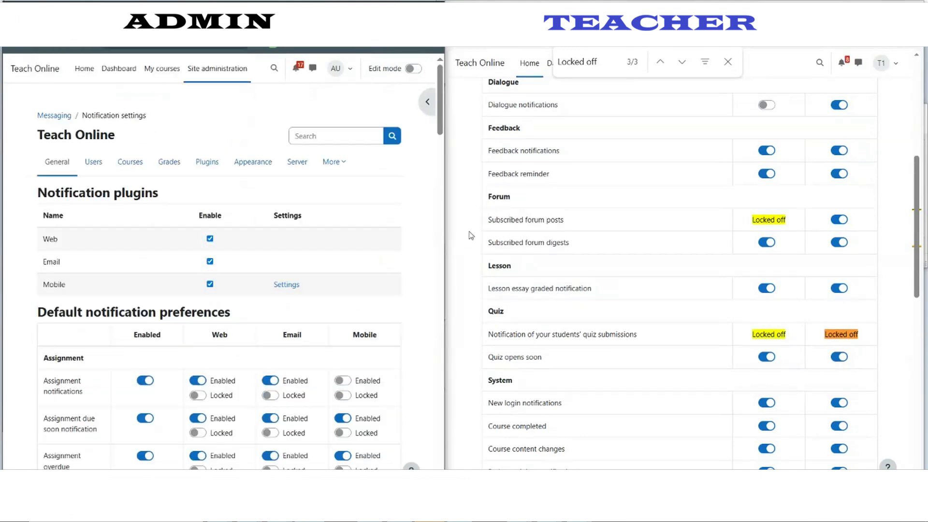
Step: Highlight the "Notification of your students' quiz submissions" row on the teacher's preferences page with a page search
click(472, 236)
key(ctrl+f)
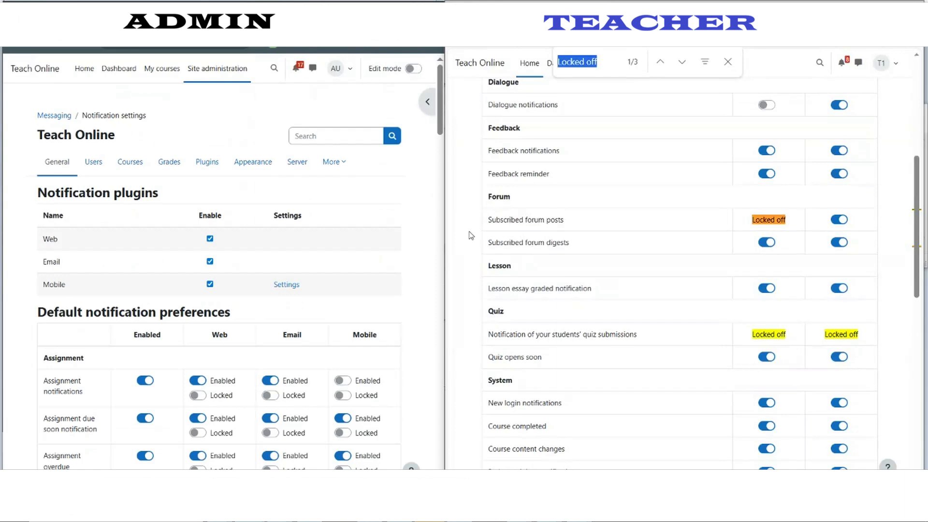
drag(494, 334, 610, 332)
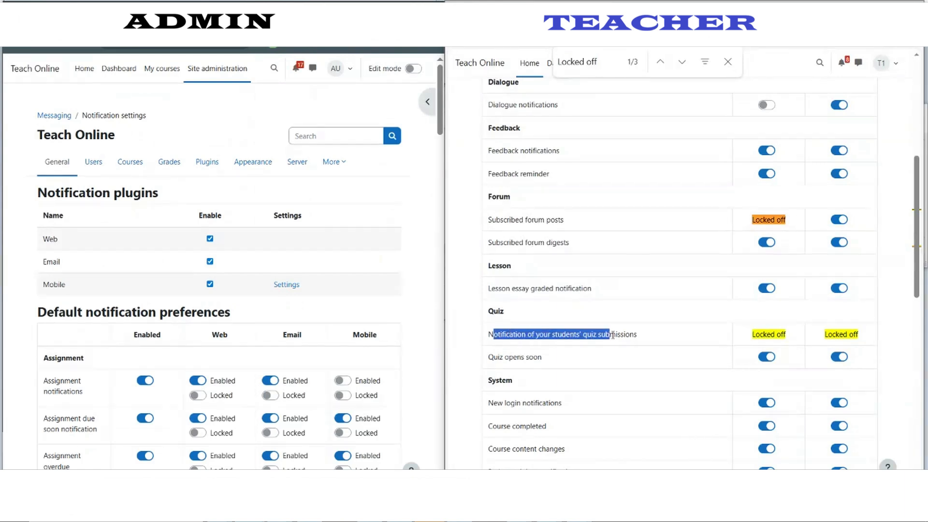
click(511, 331)
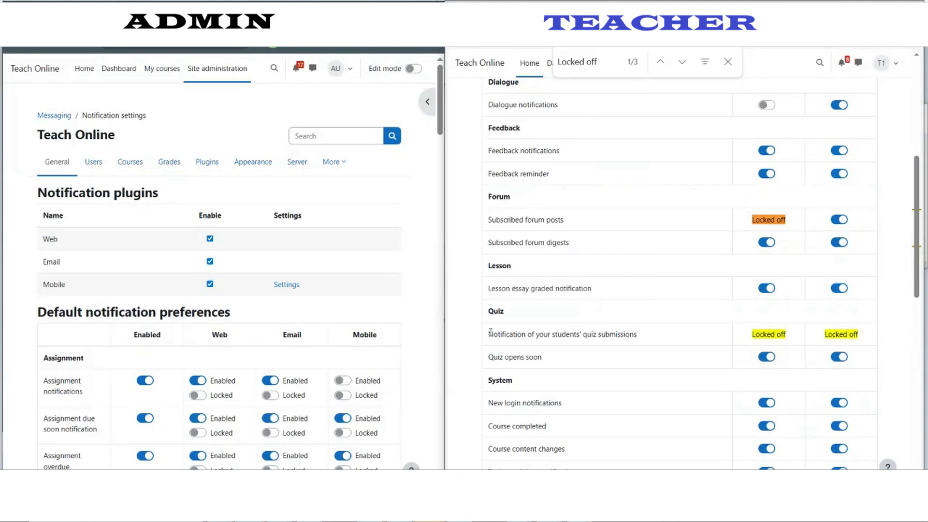
drag(489, 334, 608, 332)
key(ctrl+f)
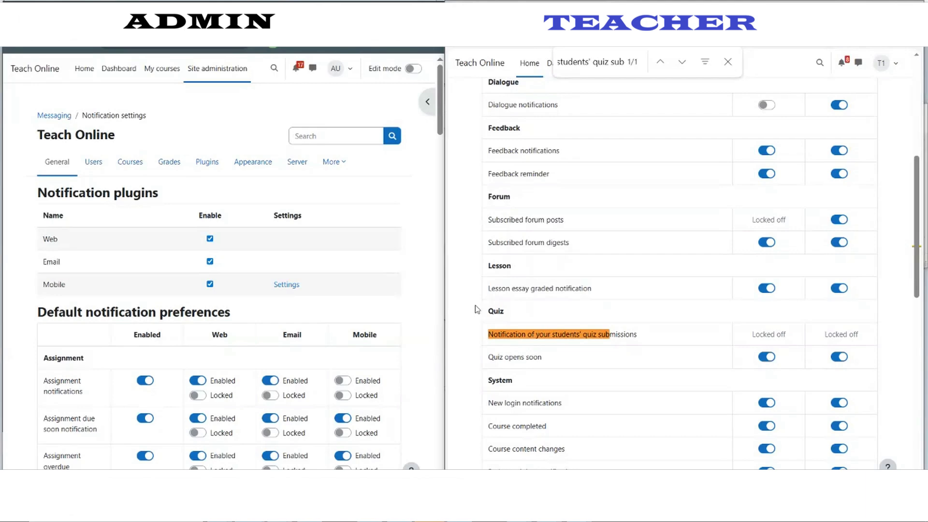
Step: Switch to the Notepad list of levels, highlight the "2- COURSE" entry, and return to the teacher's browser
click(520, 513)
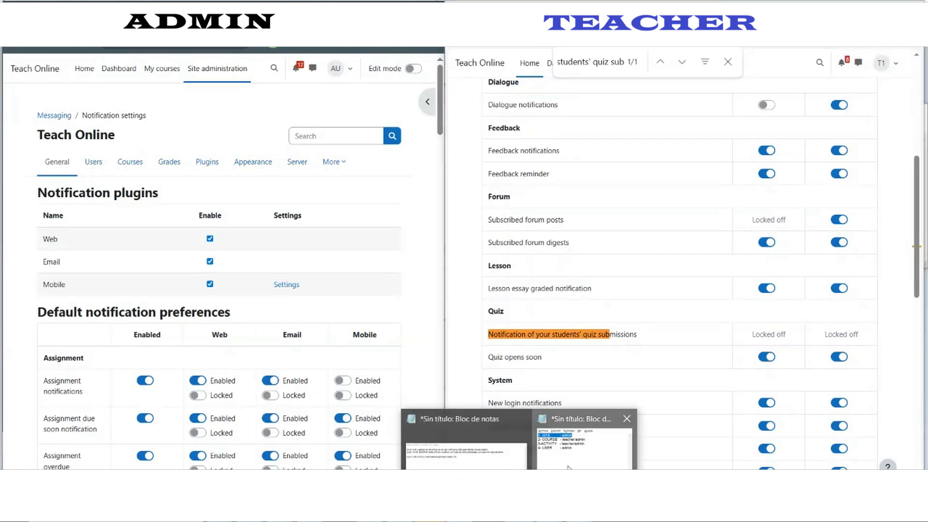
click(585, 447)
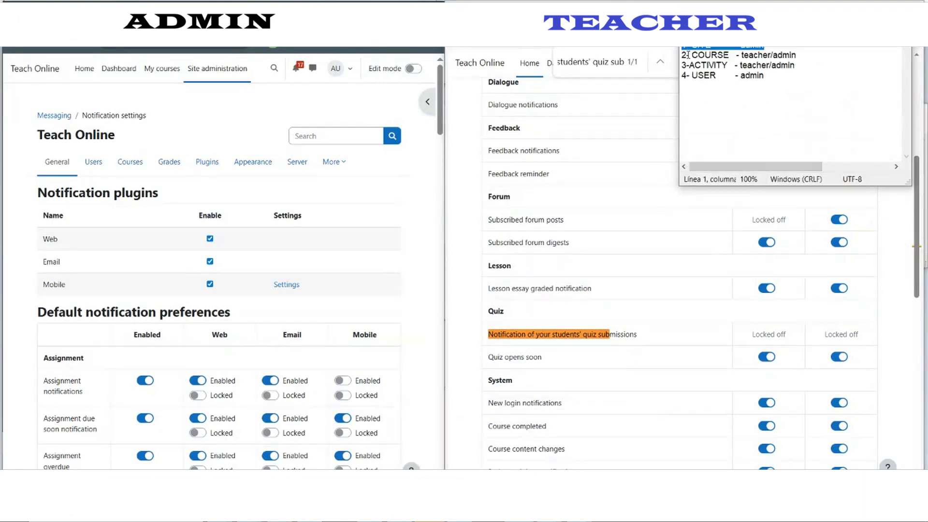
drag(684, 54, 731, 55)
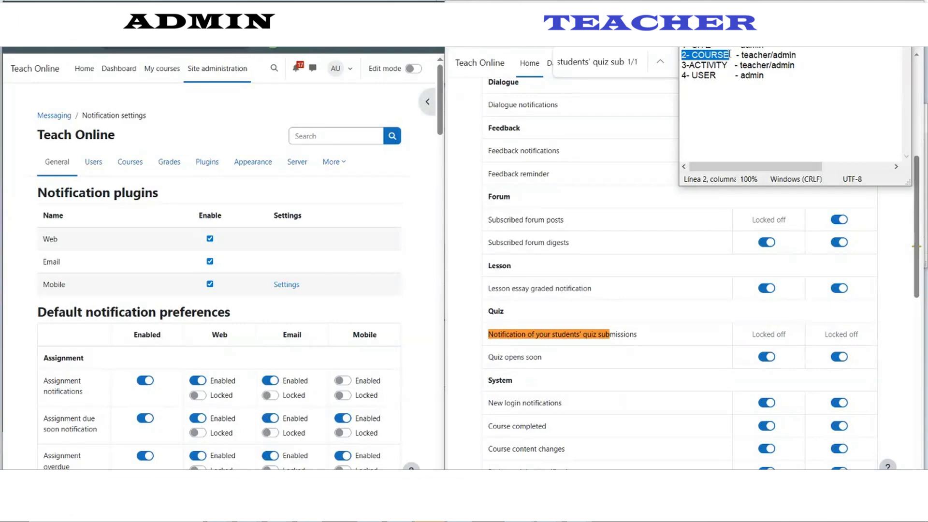
click(481, 236)
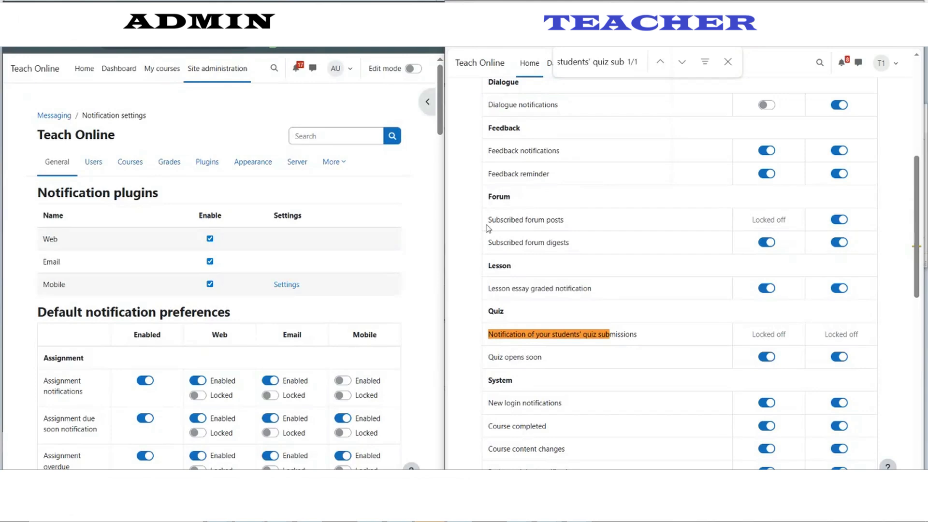
Step: Show the Course 6 page in the teacher's browser and close its notifications list
scroll(487, 225, up, 7)
click(651, 19)
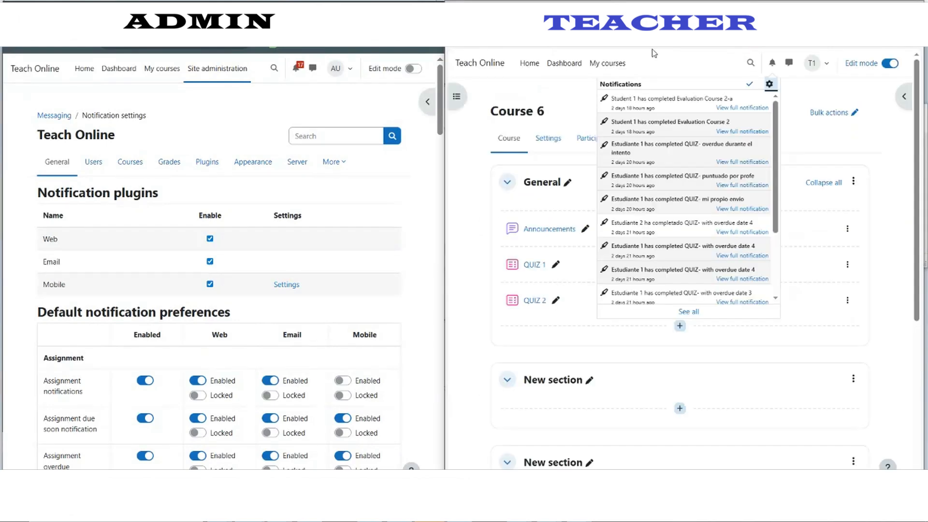
click(474, 208)
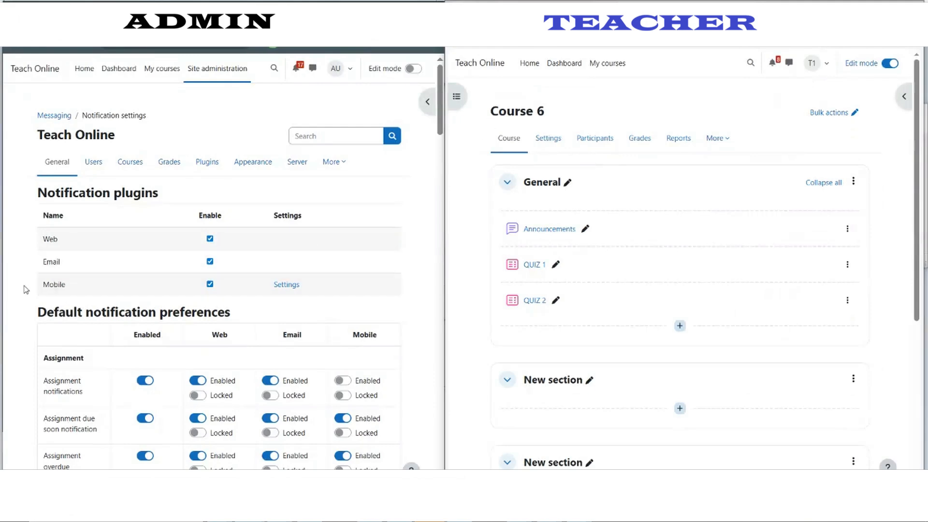
Step: Find "Notification of your students' quiz submissions" in the site's default notification preferences
scroll(30, 265, down, 4)
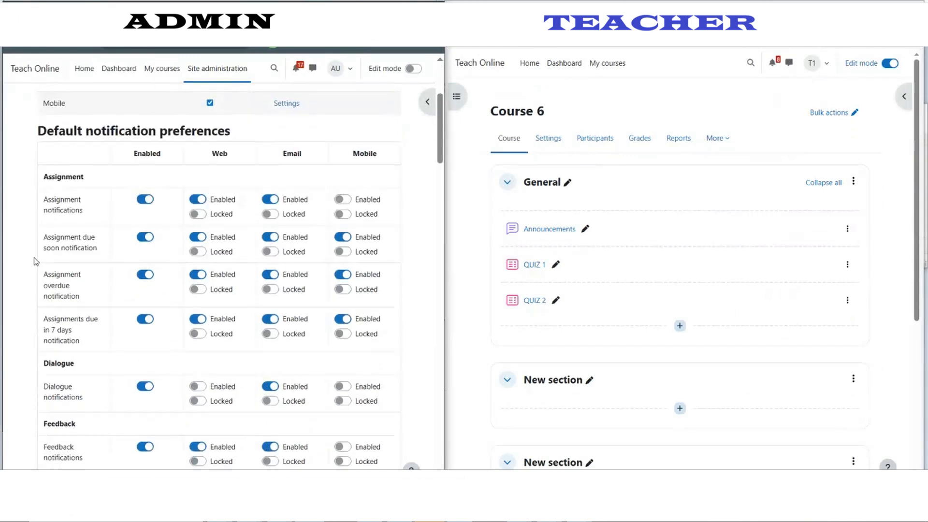
key(ctrl+f)
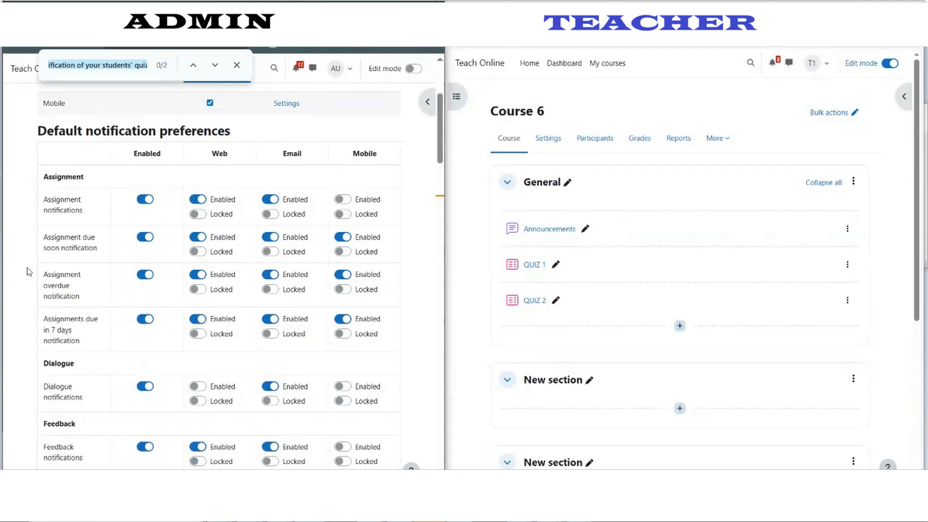
key(Return)
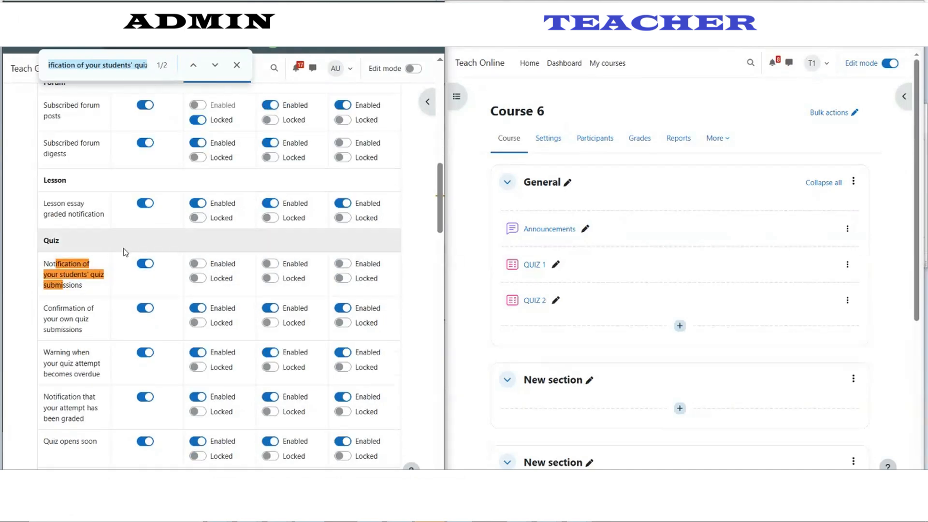
click(39, 311)
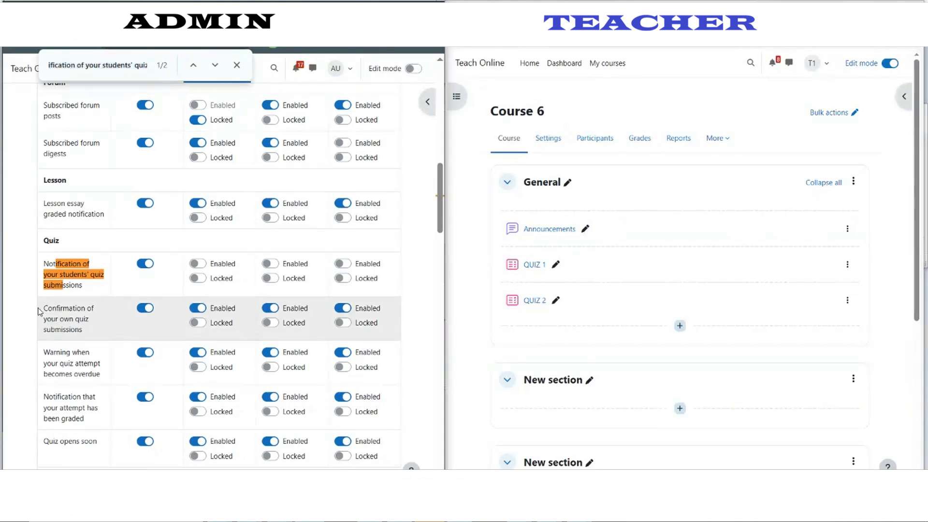
Step: Open the Teacher role for editing from the site's role definitions and point out the course title on the teacher's side
key(ctrl+Tab)
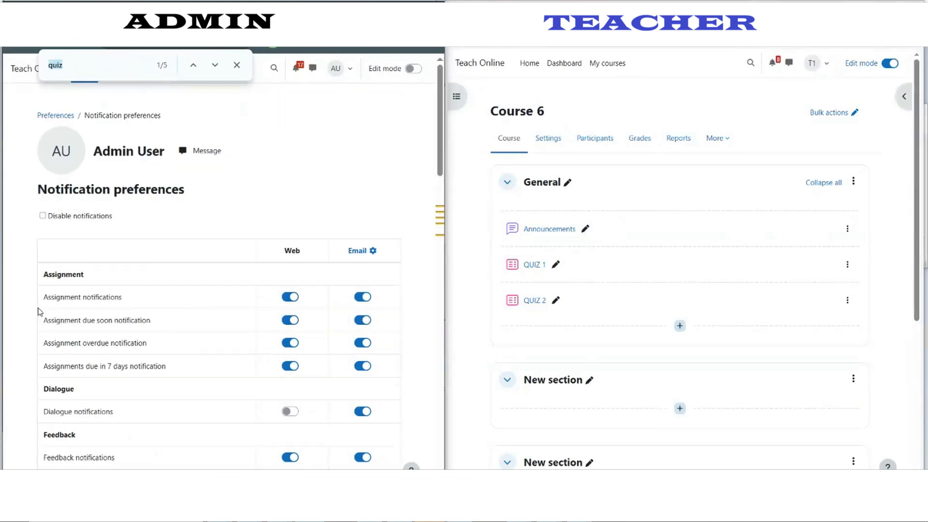
key(ctrl+Tab)
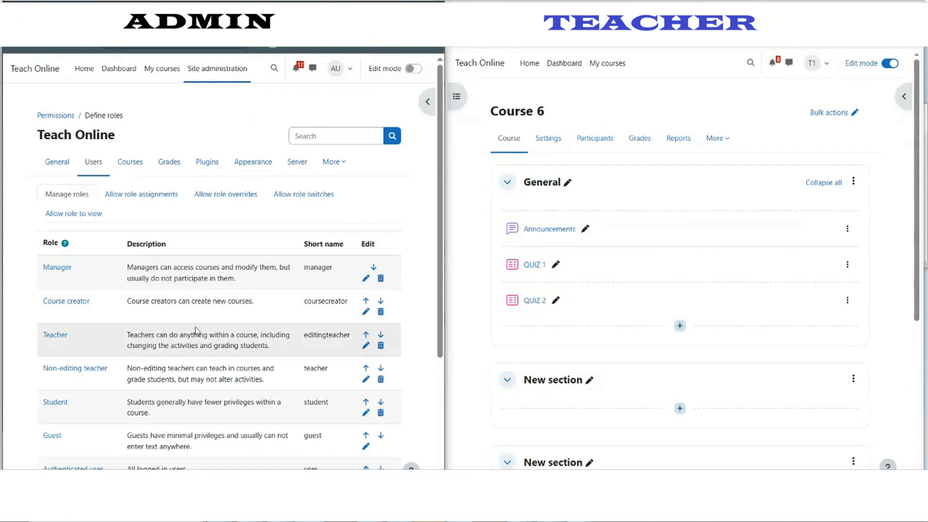
click(366, 346)
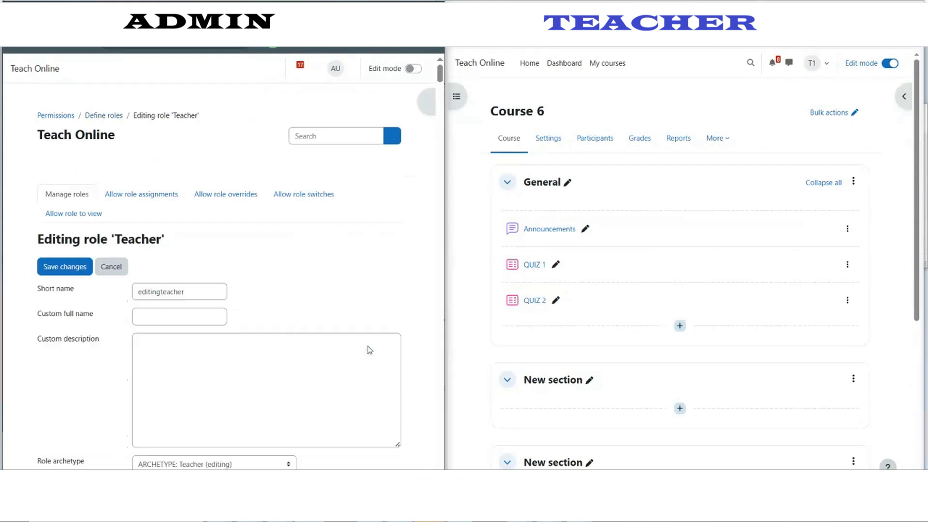
scroll(313, 317, down, 4)
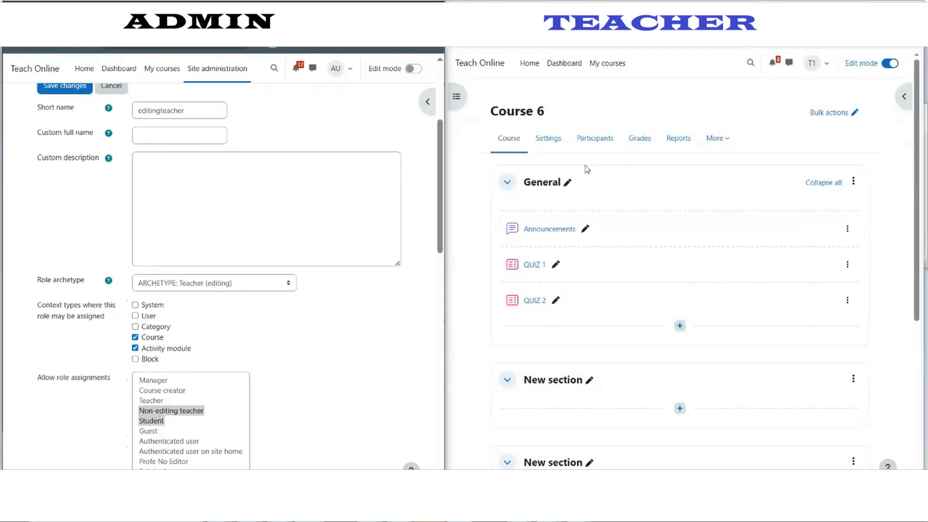
drag(492, 111, 520, 112)
scroll(89, 335, down, 7)
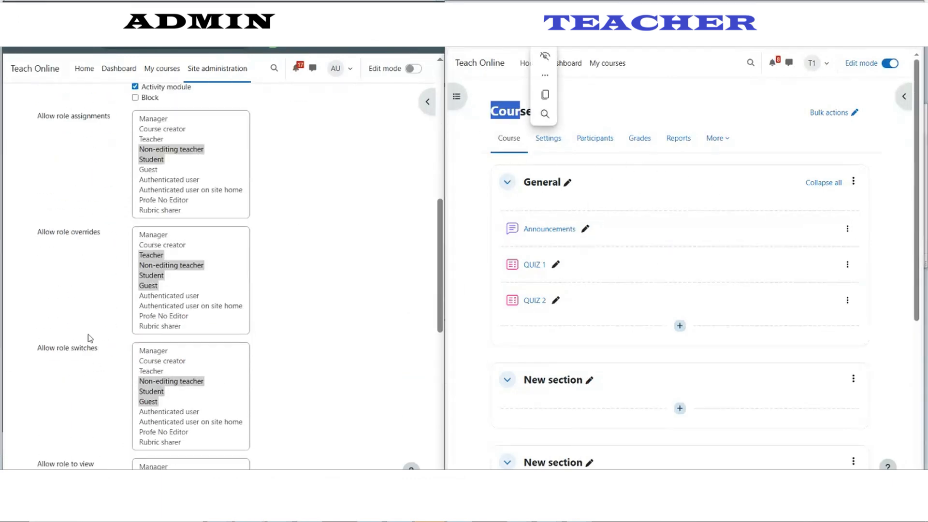
Step: Set "Receive notification of your students' quiz submissions" to Not set for the Teacher role and save the changes
click(86, 309)
key(ctrl+f)
text(quiz)
key(ctrl+z)
scroll(108, 322, down, 3)
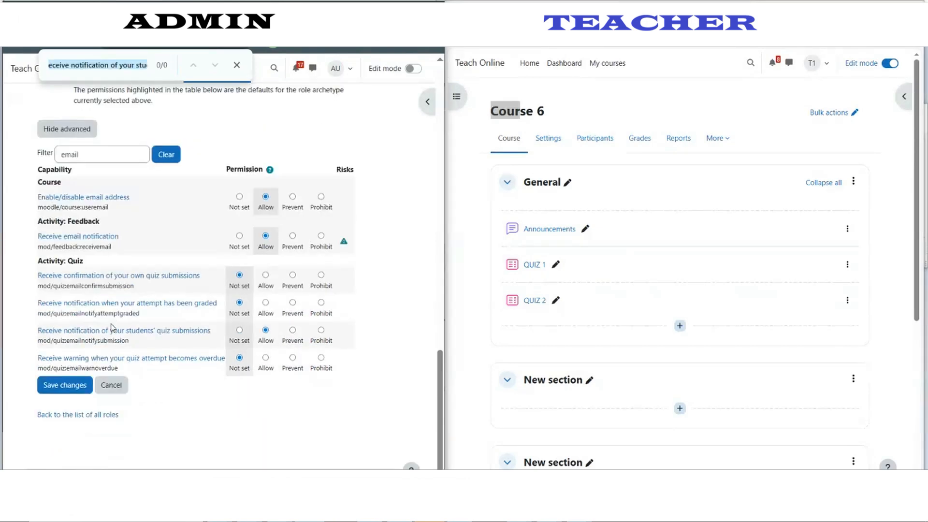
text(quiz)
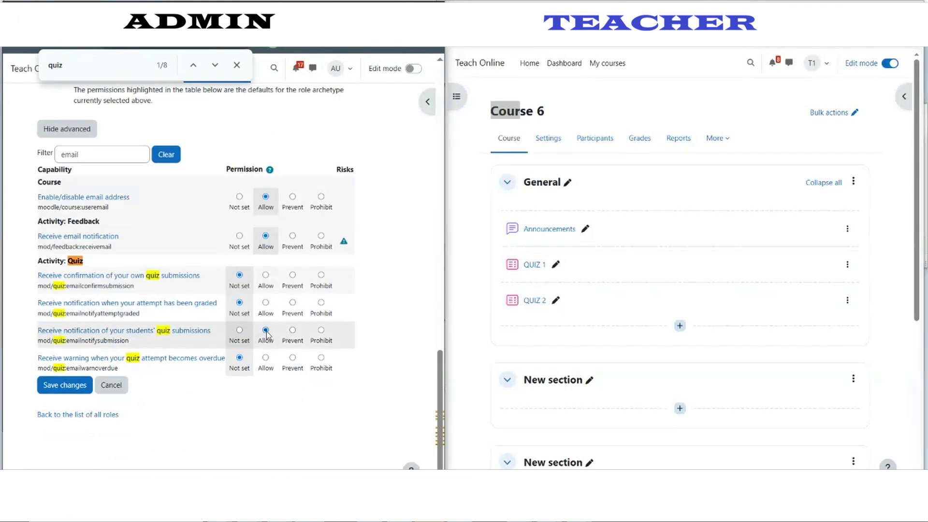
click(239, 330)
click(48, 386)
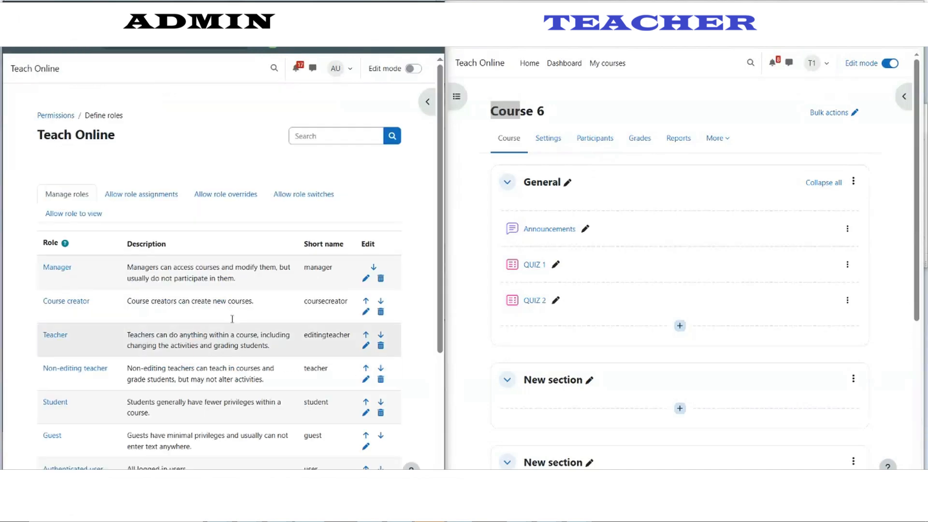
Step: Return to the site's default notification preferences and highlight the text "Notification of your students' quiz submissions"
click(464, 187)
click(486, 36)
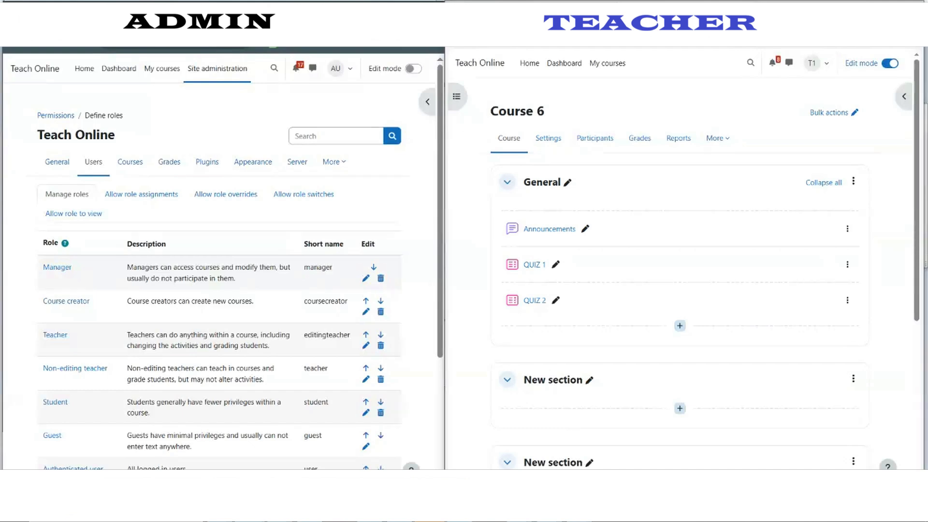
click(193, 16)
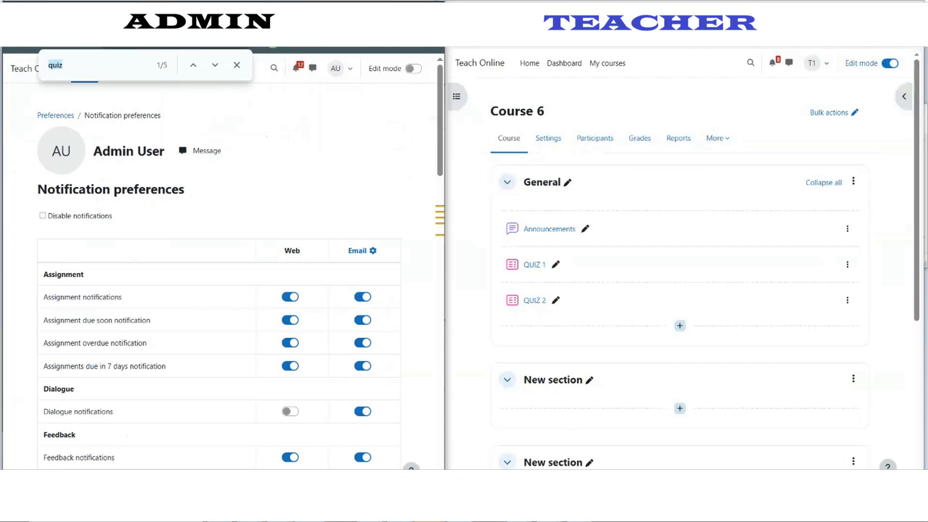
text(Notification of your students' quiz)
drag(49, 263, 90, 286)
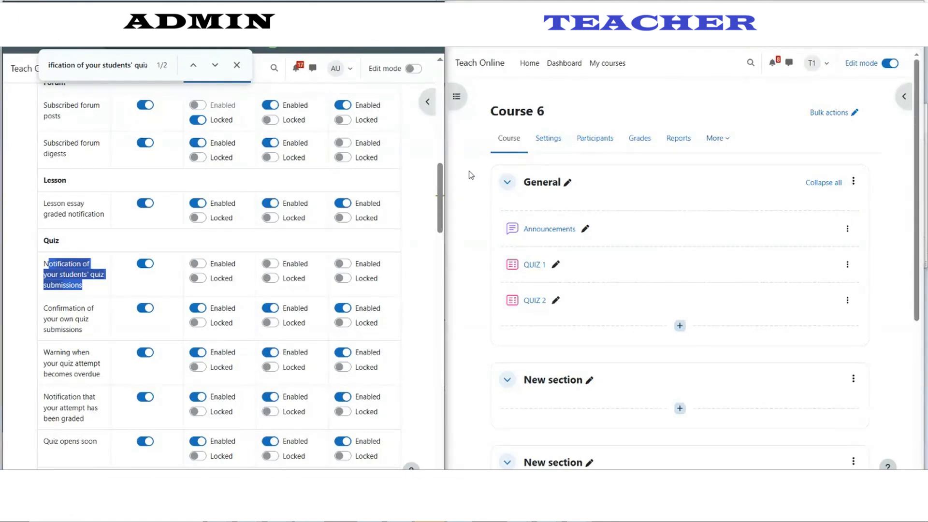
Step: Open the permissions for Course 6 on the teacher's side and filter the capabilities by "email"
click(726, 142)
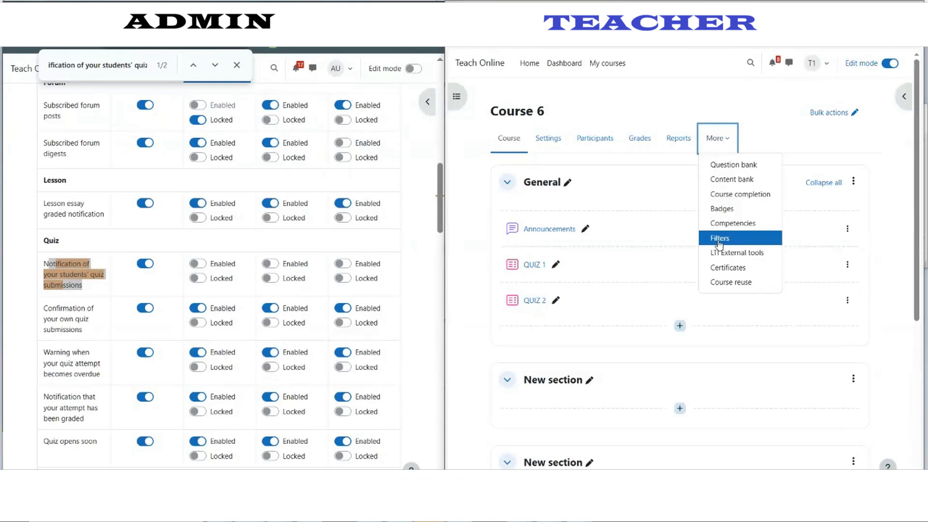
click(587, 139)
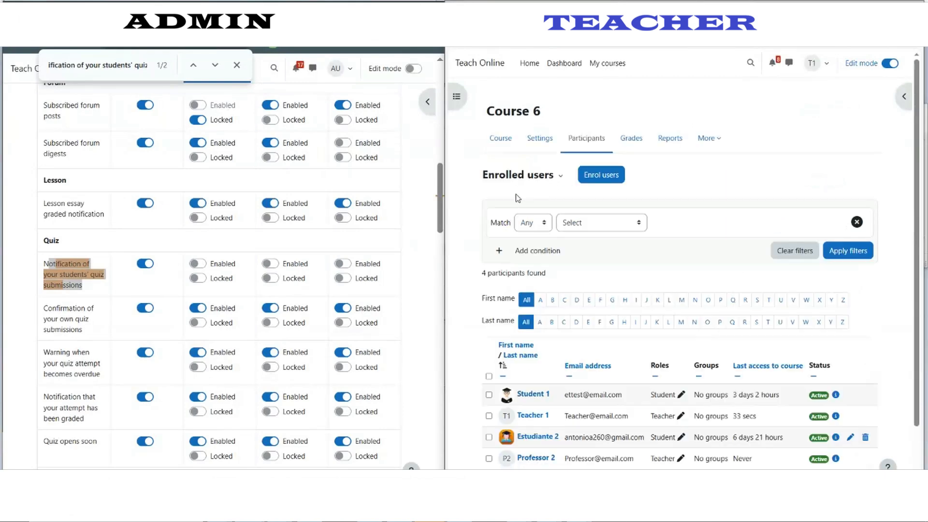
click(517, 177)
click(515, 331)
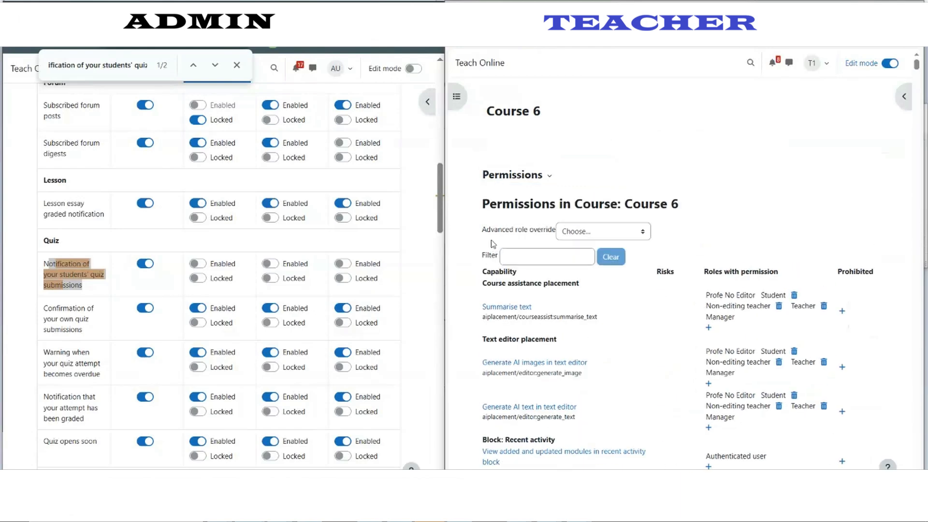
click(529, 262)
text(email)
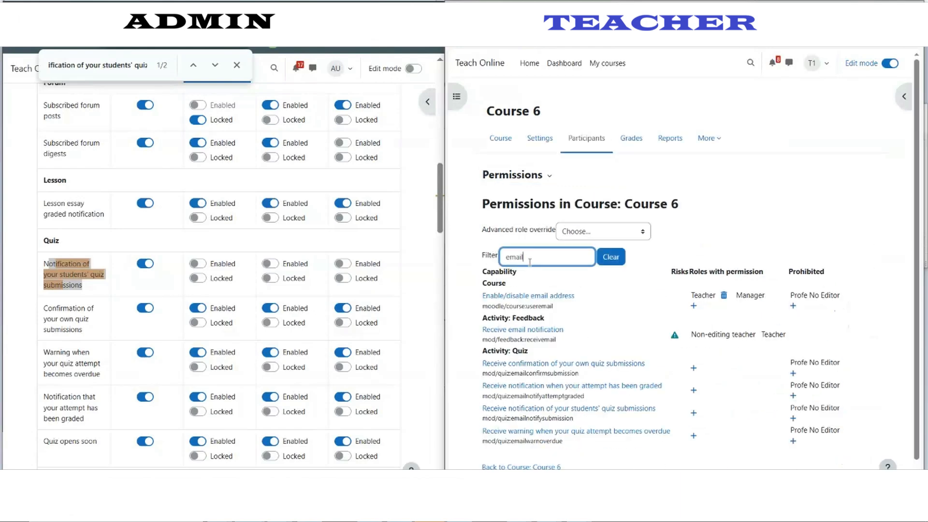
Step: Find "quiz" among the capabilities and allow the Teacher role for "Receive notification of your students' quiz submissions" in Course 6
key(ctrl+f)
text(quiz)
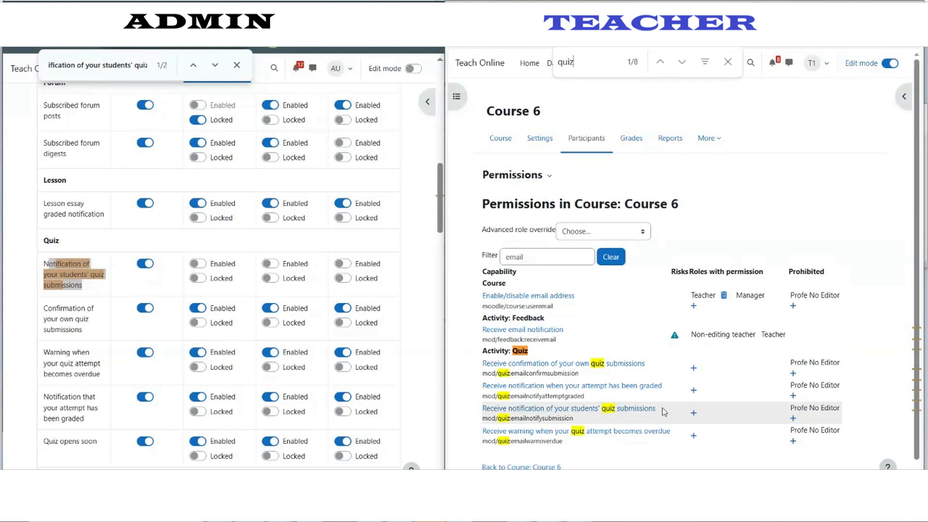
click(695, 413)
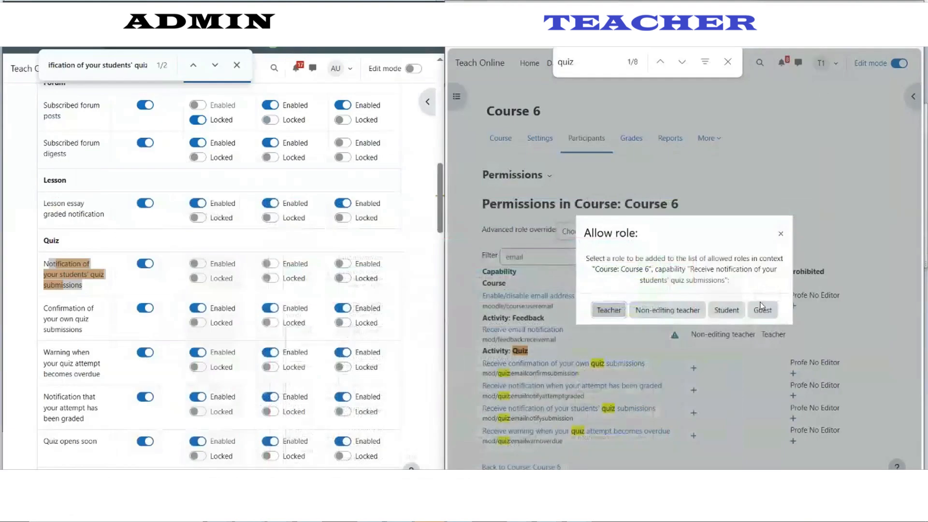
click(610, 313)
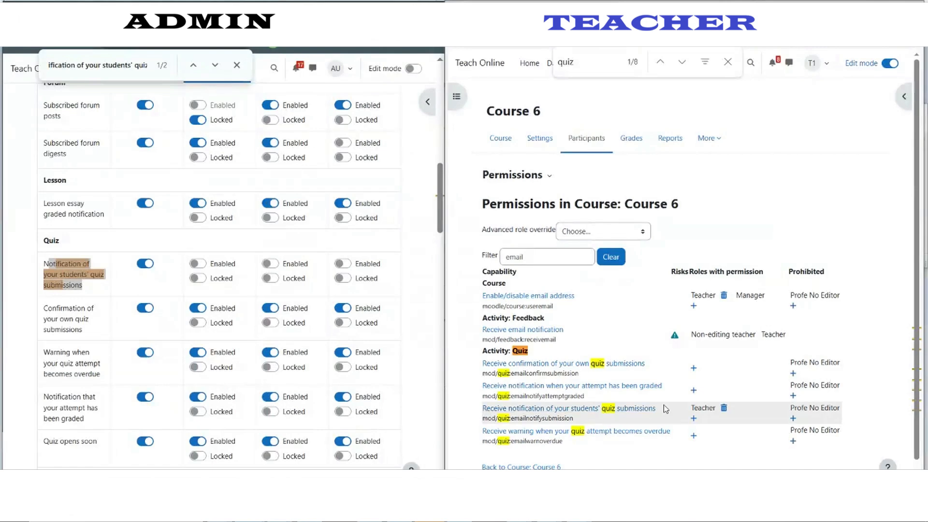
drag(489, 112, 536, 113)
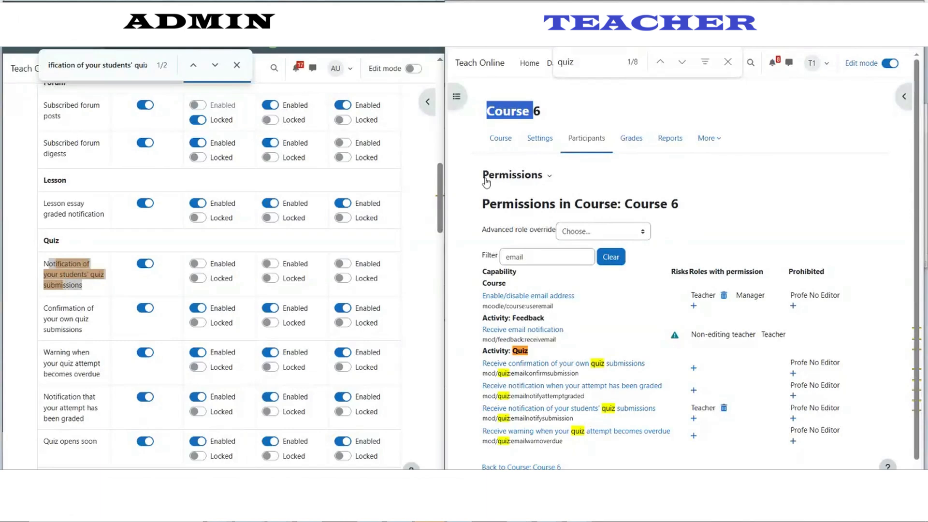
click(500, 138)
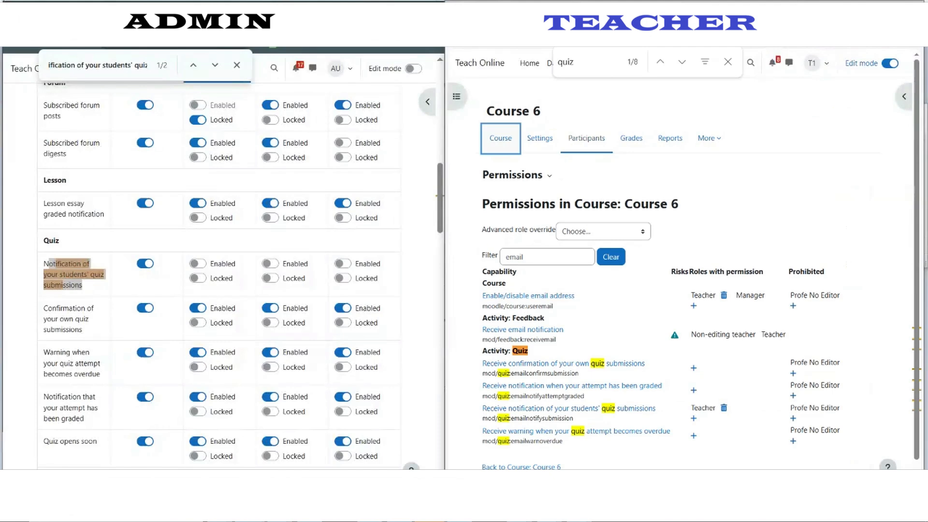
Step: Remove the Teacher role from "Receive notification of your students' quiz submissions" in Course 6 and highlight the course title
click(724, 409)
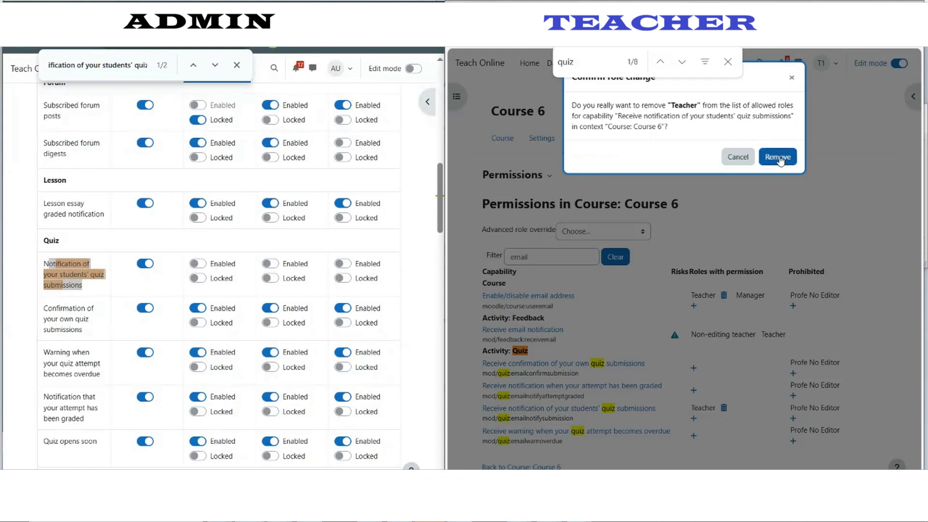
click(778, 157)
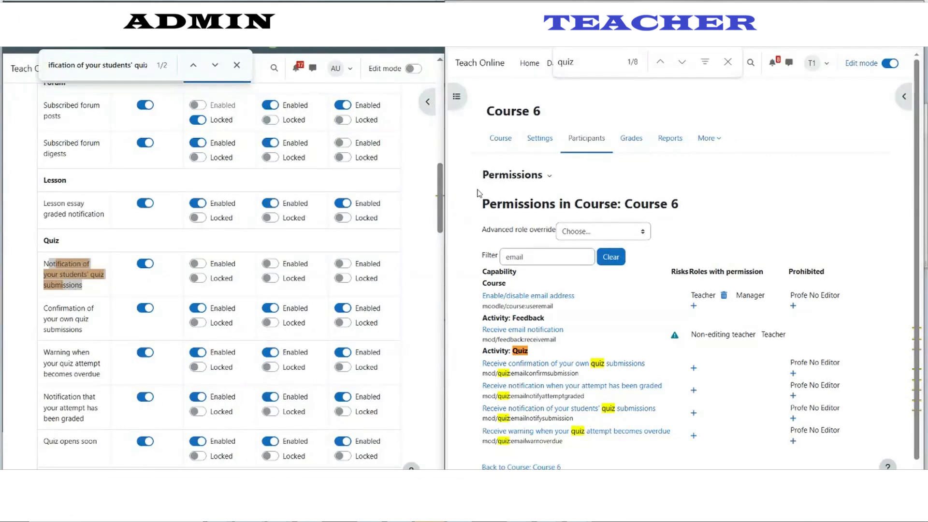
drag(485, 111, 543, 114)
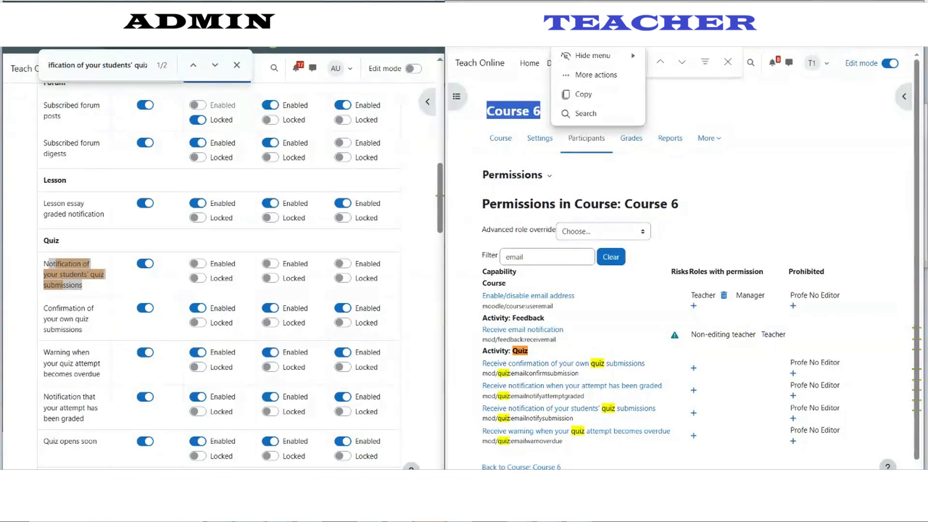
Step: Open the permissions of the QUIZ 2 activity in Course 6 and filter the capabilities by "email"
click(500, 138)
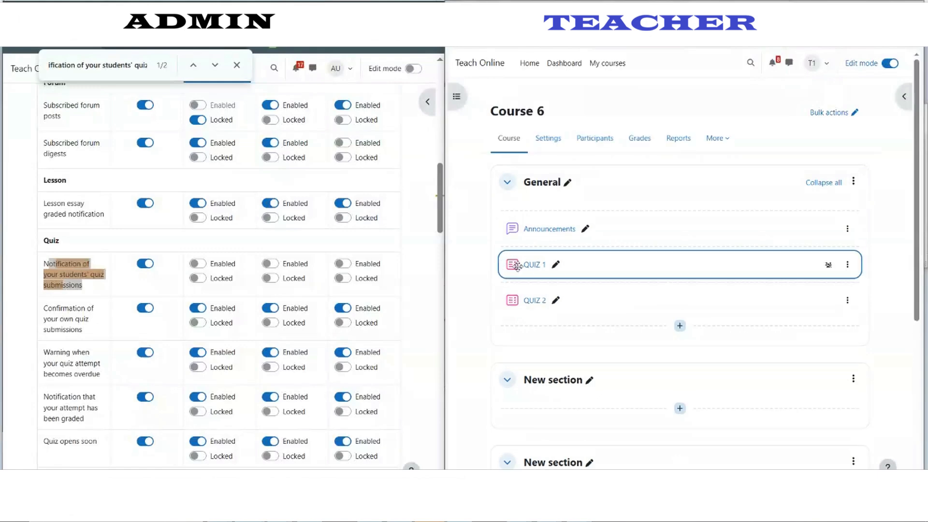
click(529, 302)
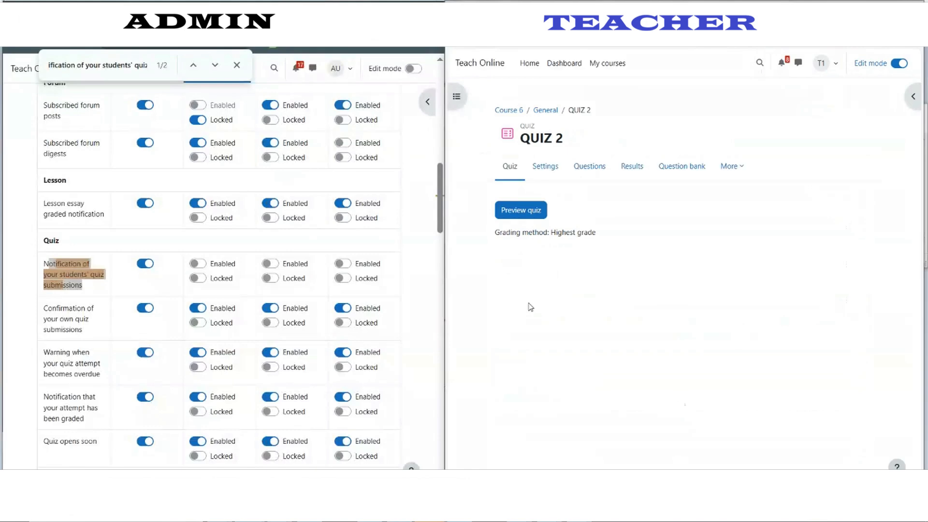
click(732, 169)
click(743, 237)
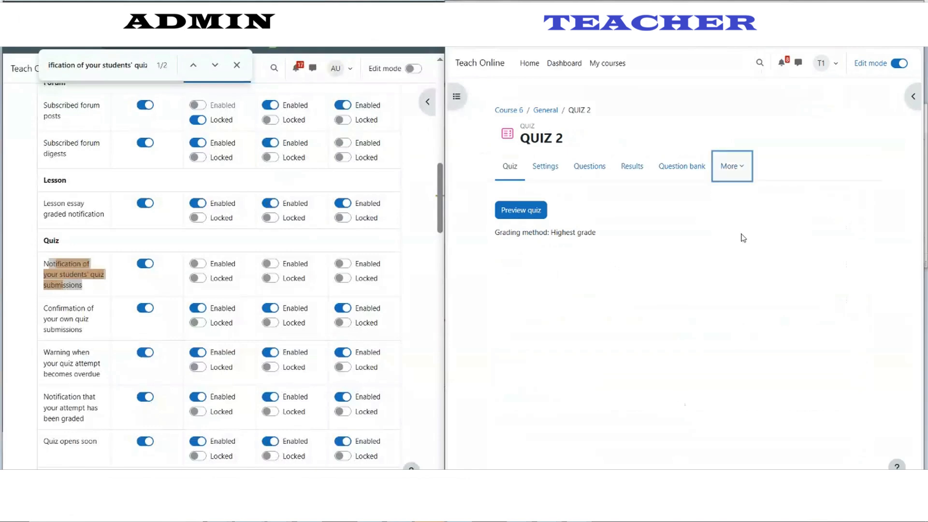
click(512, 284)
text(email)
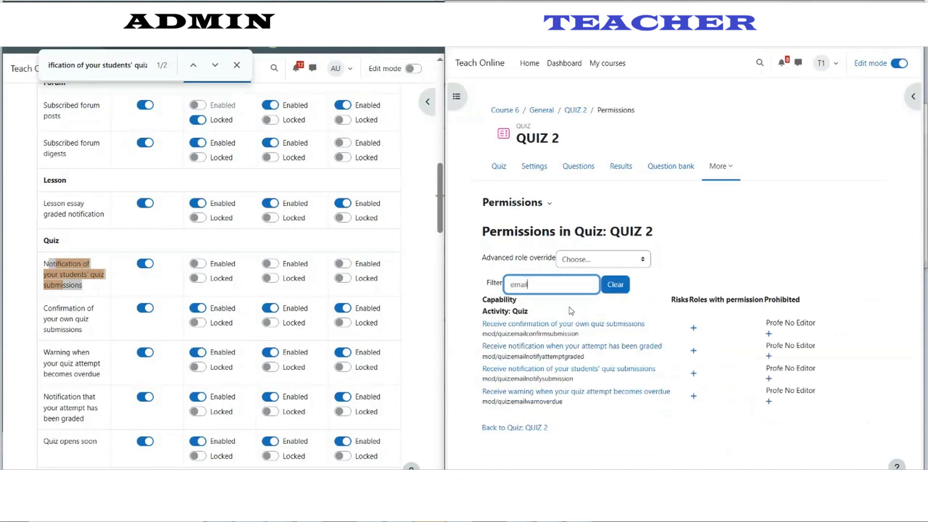
Step: Allow the Teacher role for "Receive notification of your students' quiz submissions" in QUIZ 2, and remove it again
click(693, 373)
click(610, 310)
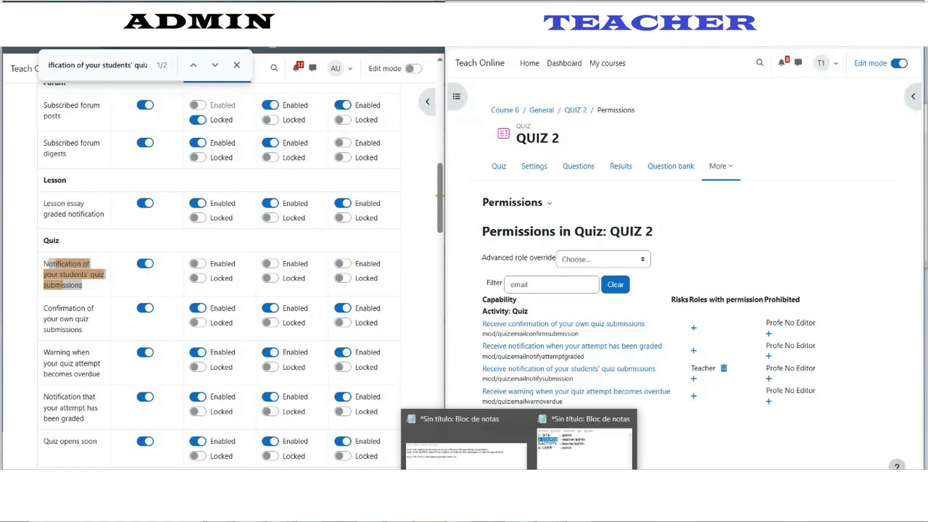
click(724, 369)
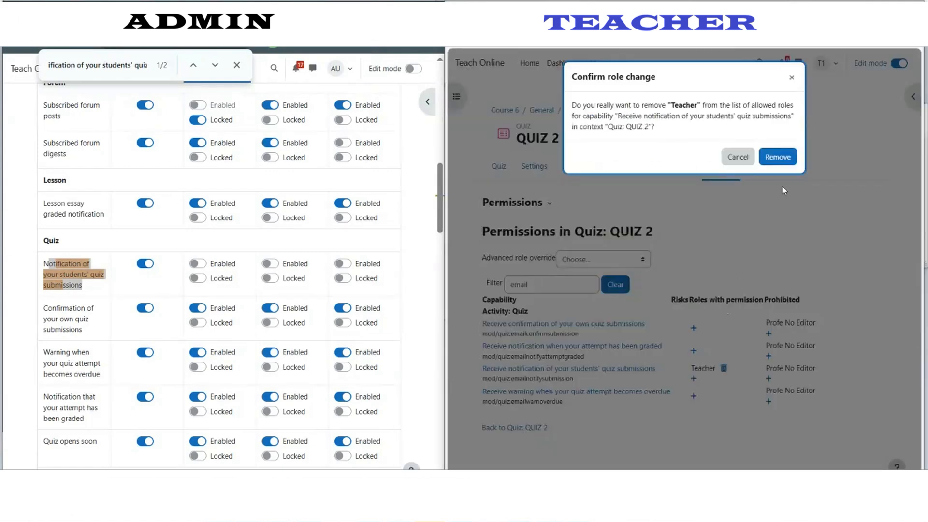
click(778, 157)
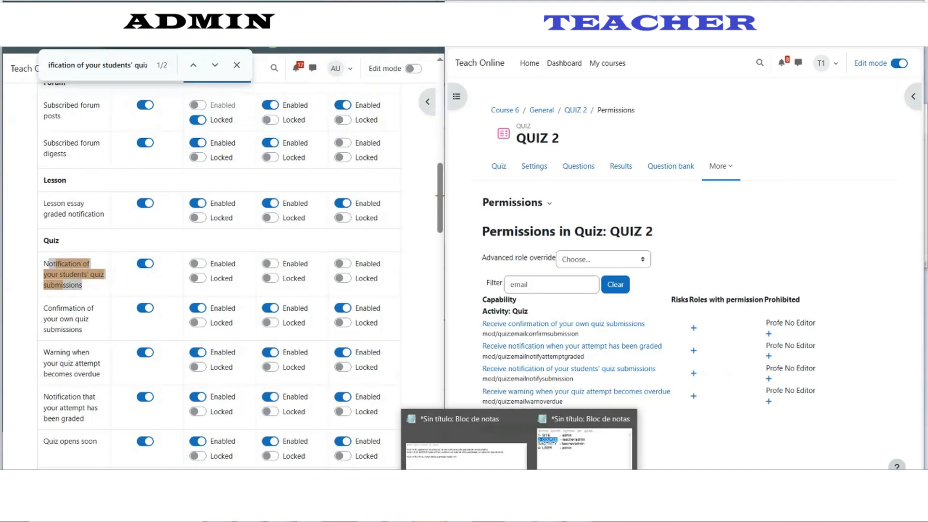
Step: Switch to the Notepad list of levels, highlight the "4- USER - admin" line and return to the admin's default notification preferences
click(572, 445)
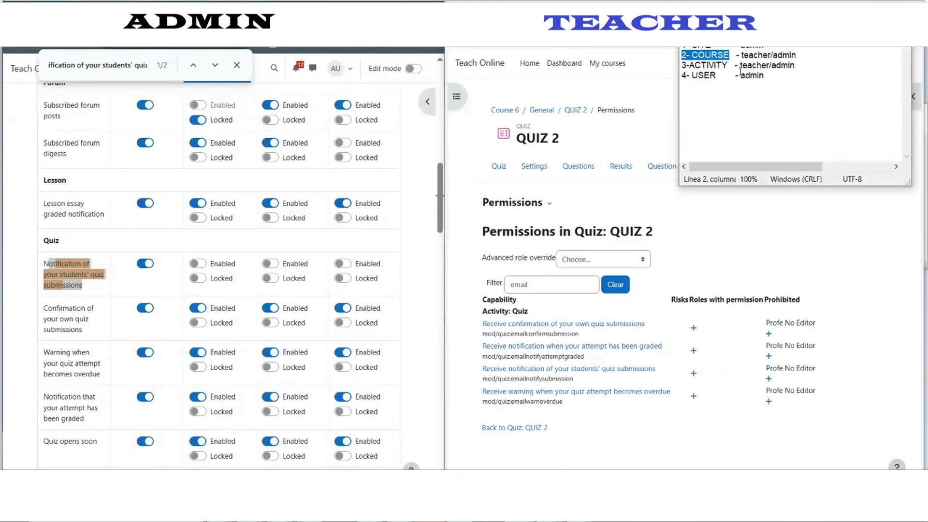
drag(689, 76, 760, 77)
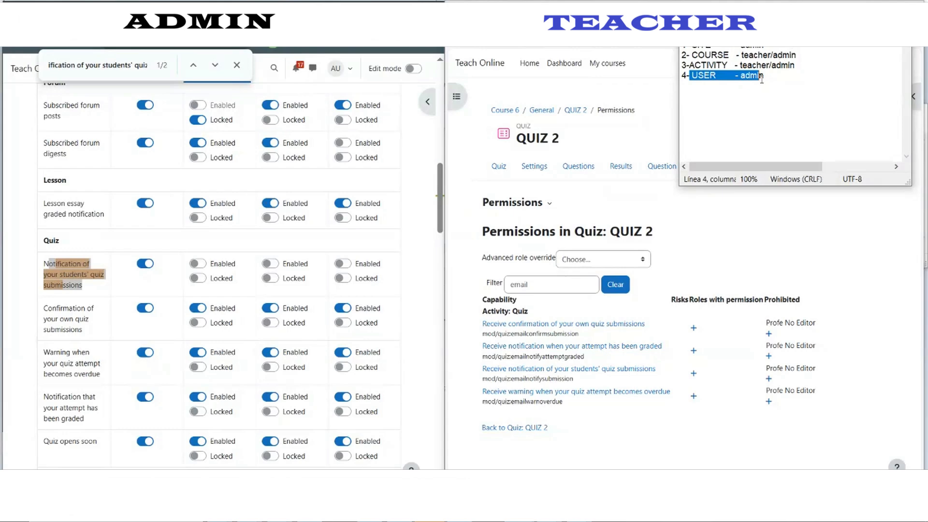
click(30, 262)
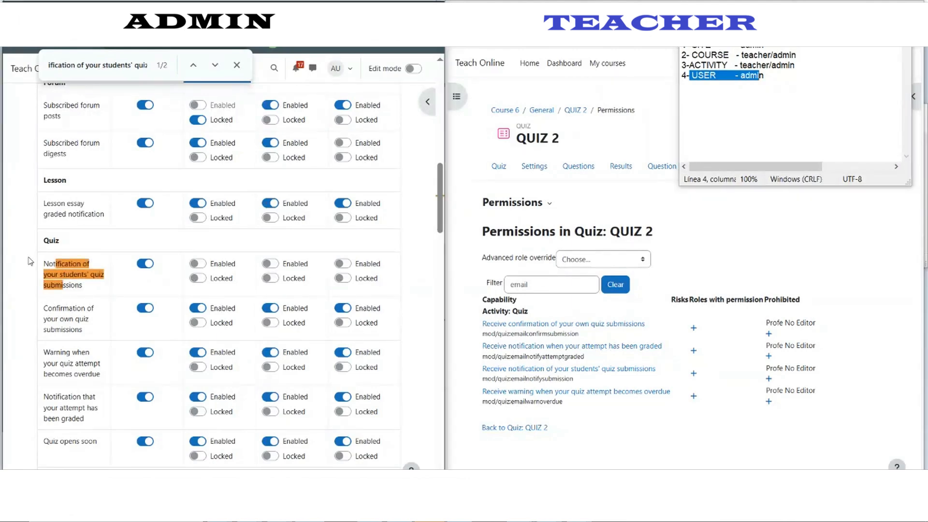
scroll(30, 260, up, 5)
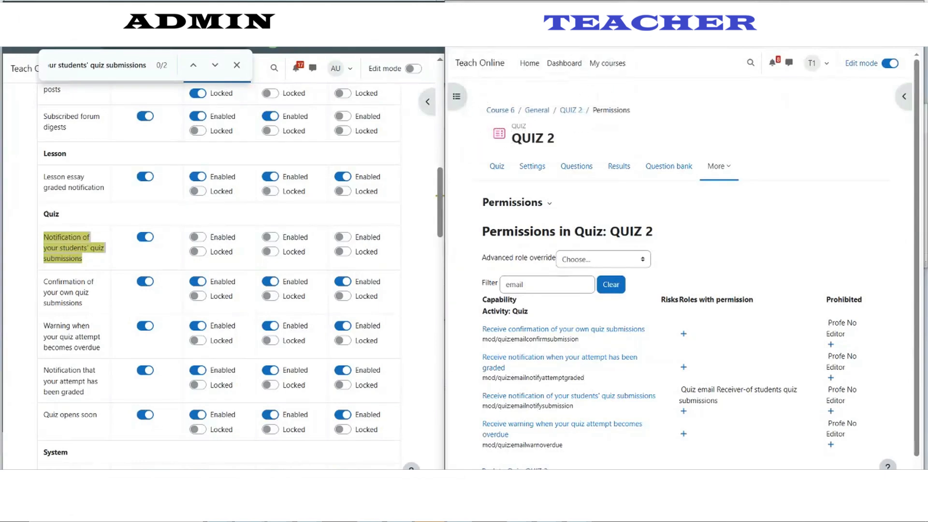
Step: Go to the teacher's own notification preferences and find the text "Notification of your students' quiz submissions" on the page
click(502, 21)
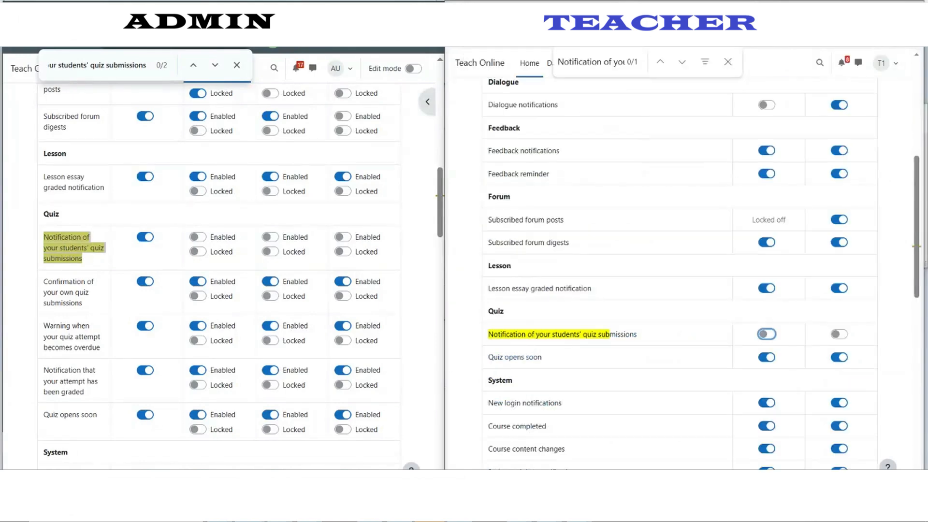
click(472, 308)
drag(491, 334, 643, 335)
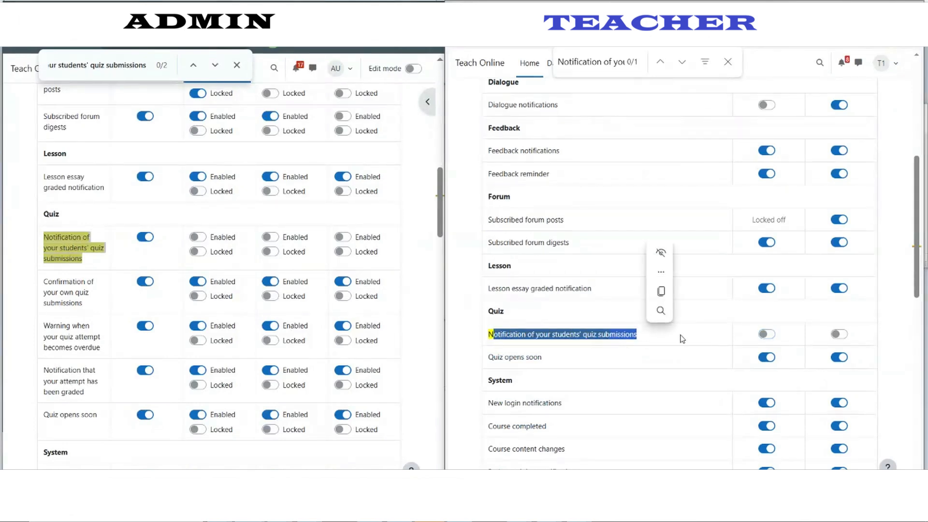
mouse_move(489, 335)
mouse_down()
mouse_move(626, 335)
mouse_move(485, 337)
mouse_up()
click(642, 334)
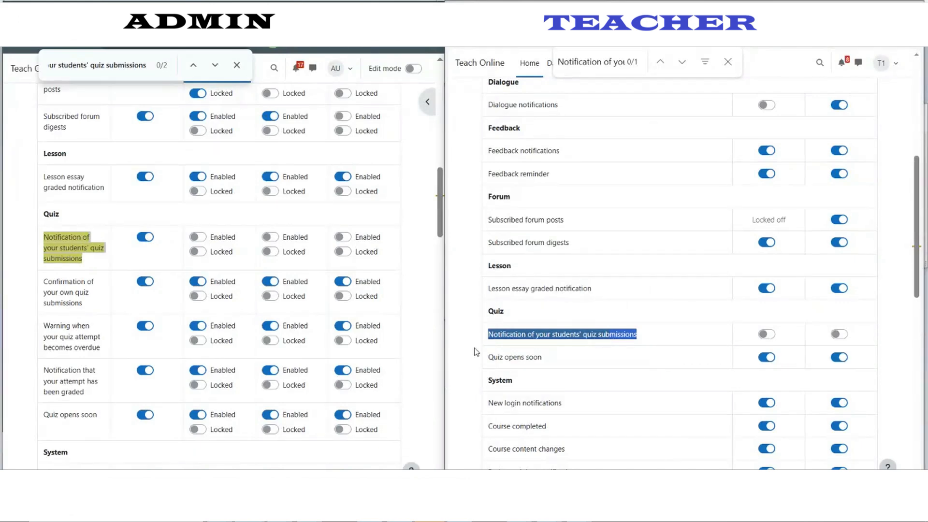
key(ctrl+f)
key(ctrl+v)
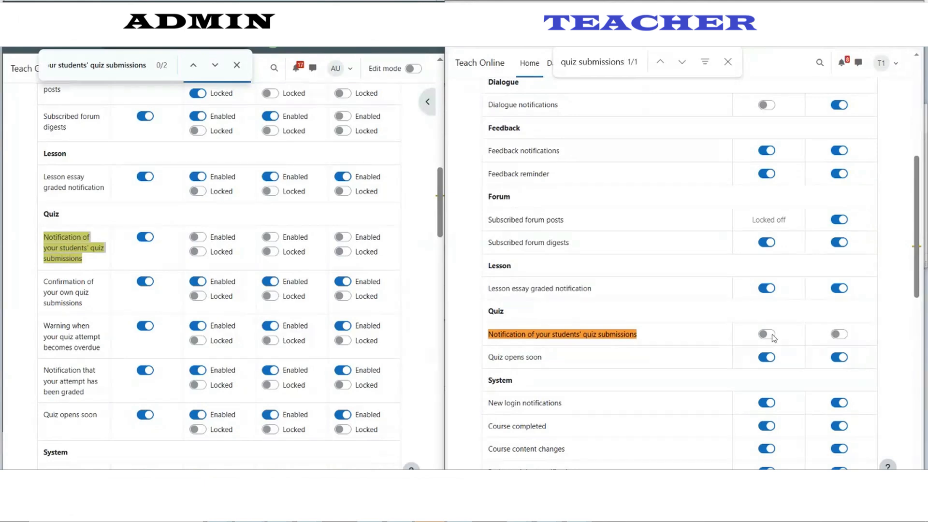
Step: Examine the Web and Email columns for quiz submission notifications in the teacher's notification preferences
scroll(772, 336, up, 6)
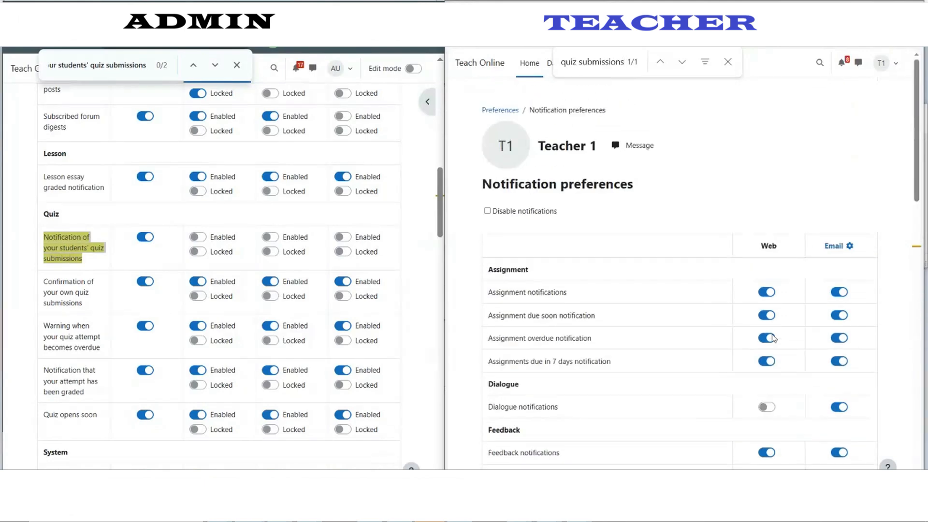
double_click(769, 245)
double_click(835, 246)
scroll(779, 264, down, 7)
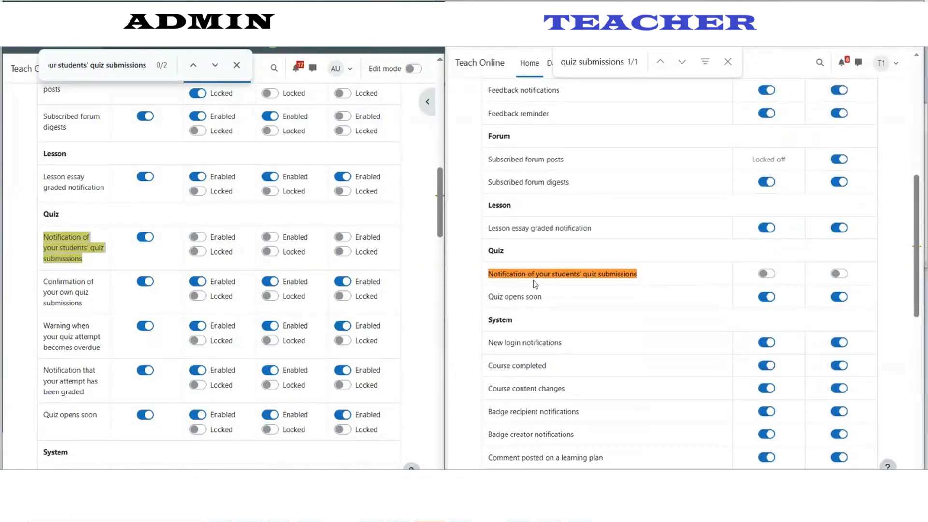
scroll(623, 301, up, 7)
scroll(580, 301, down, 7)
scroll(480, 285, up, 7)
scroll(483, 282, down, 4)
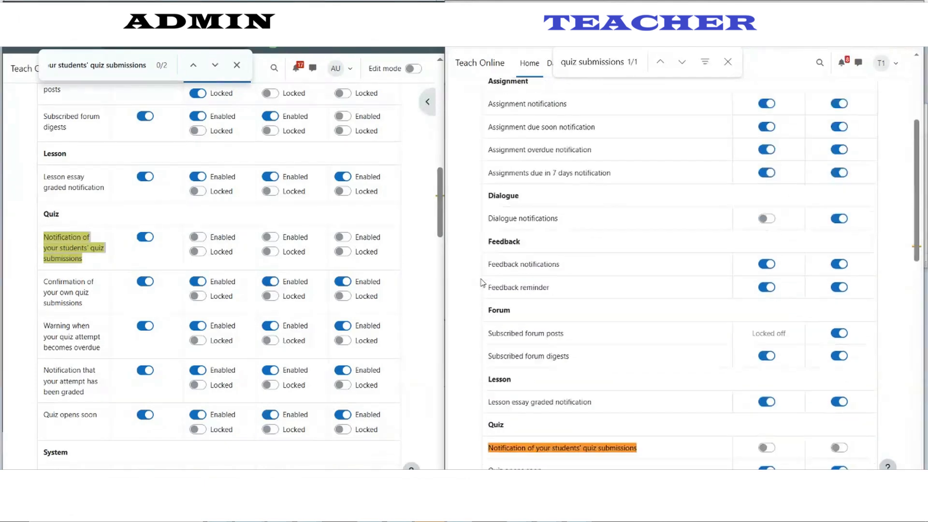
scroll(482, 283, down, 1)
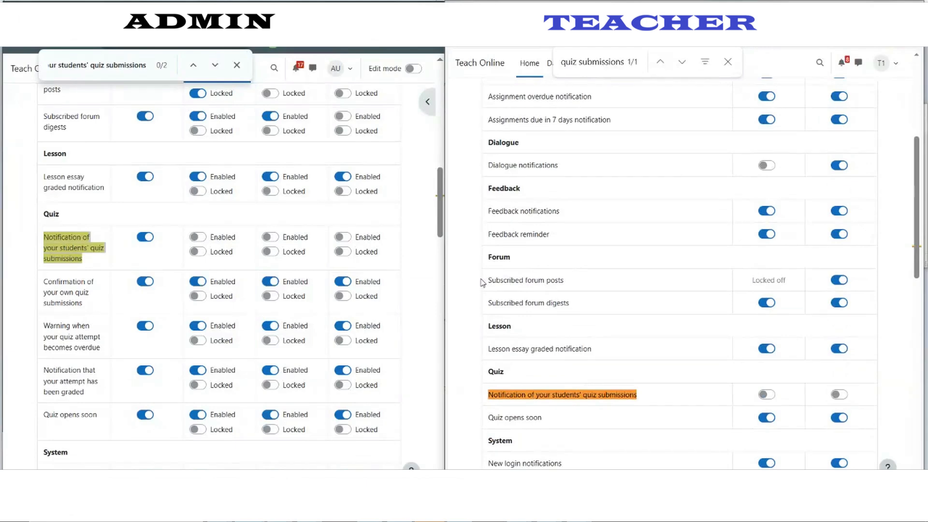
Step: Turn on Email and Web for "Notification of your students' quiz submissions" in the teacher's notification preferences
click(840, 394)
scroll(842, 397, up, 5)
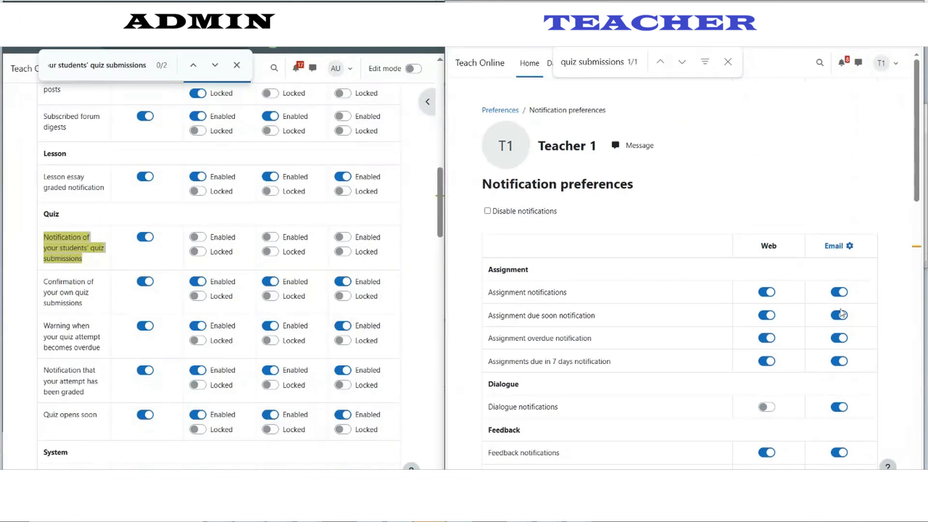
scroll(840, 310, down, 8)
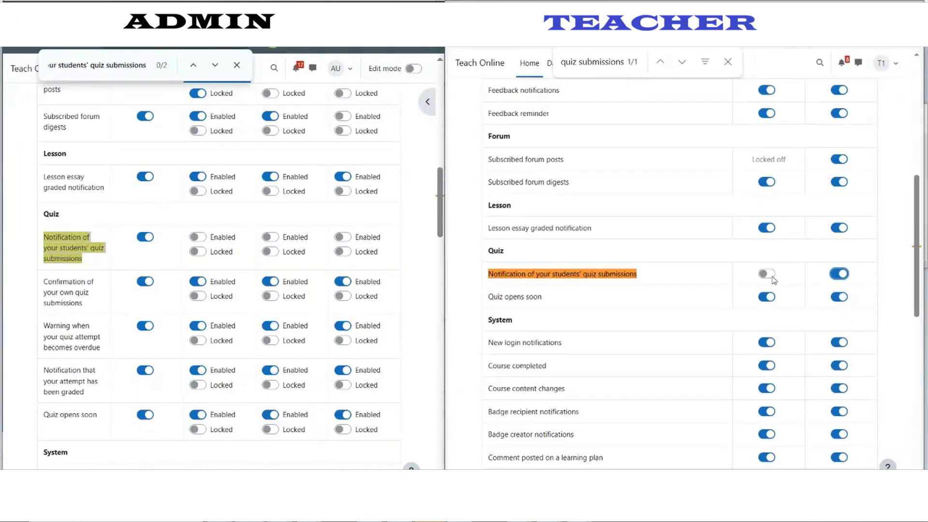
click(773, 277)
Step: Check the teacher's list of received notifications and review the quiz submission row in the preferences again
click(842, 66)
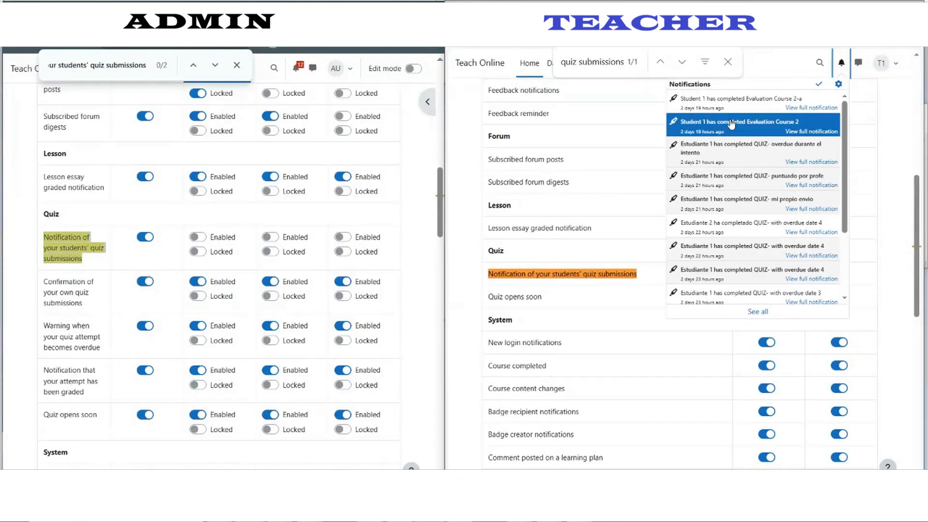
click(841, 75)
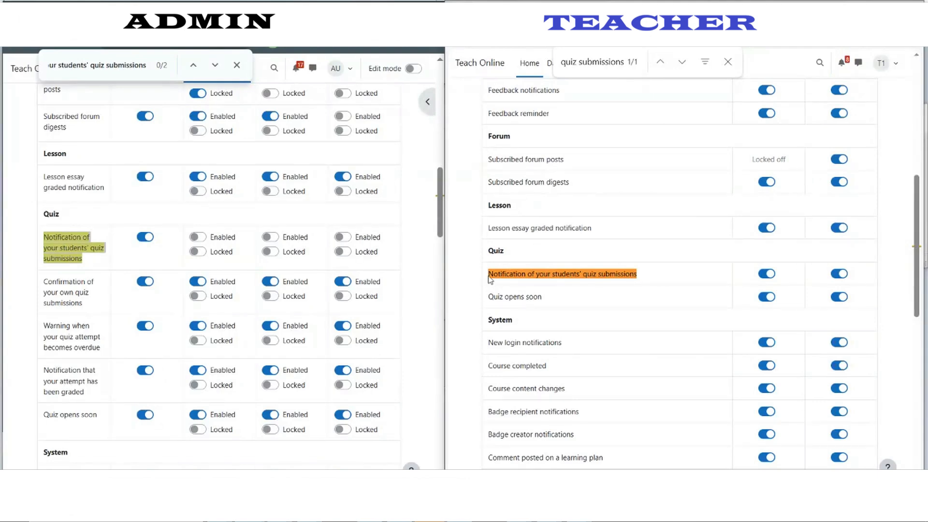
scroll(488, 278, up, 4)
scroll(486, 265, down, 4)
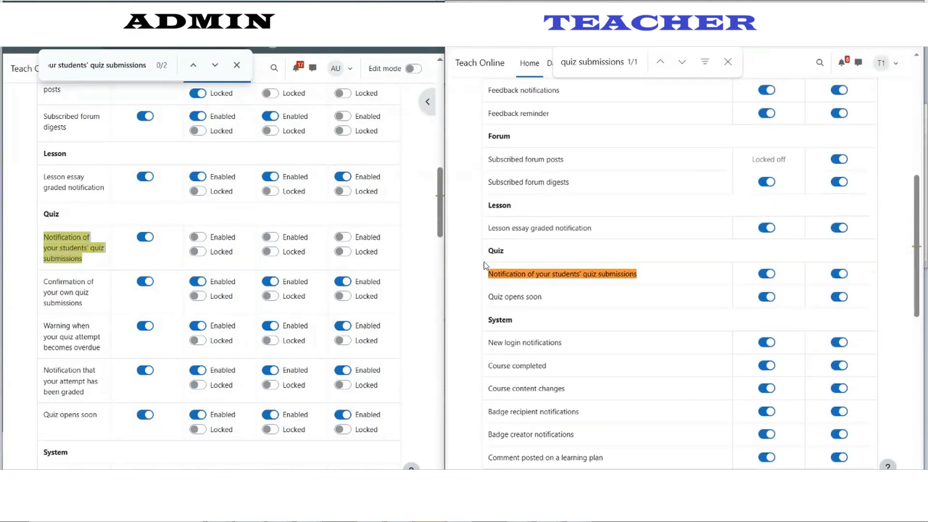